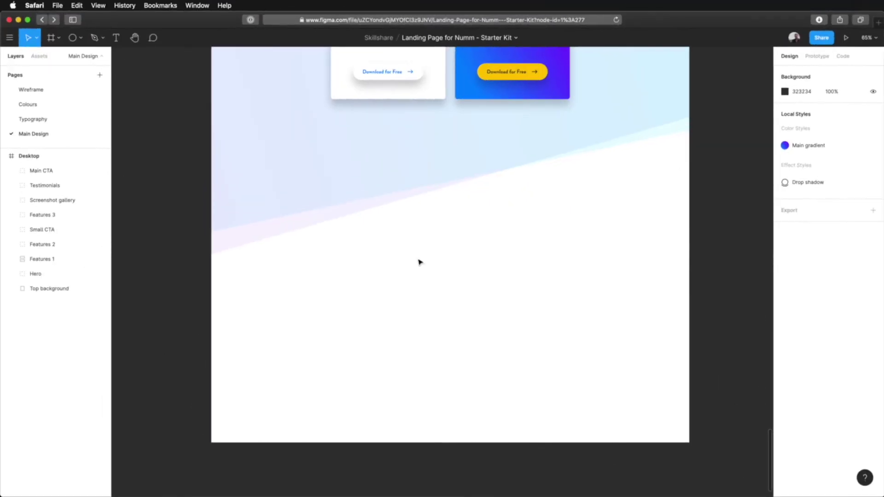
- Copy the Numm logo from inside the Free pricing card
click(71, 97)
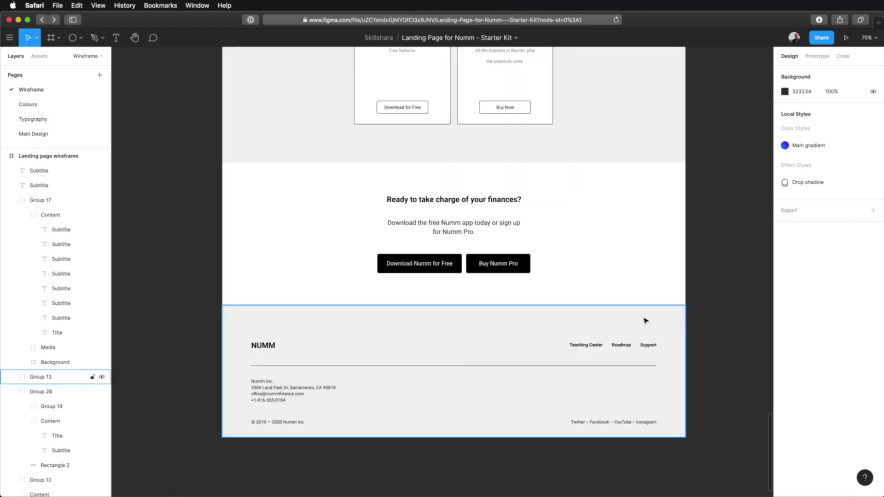
click(359, 347)
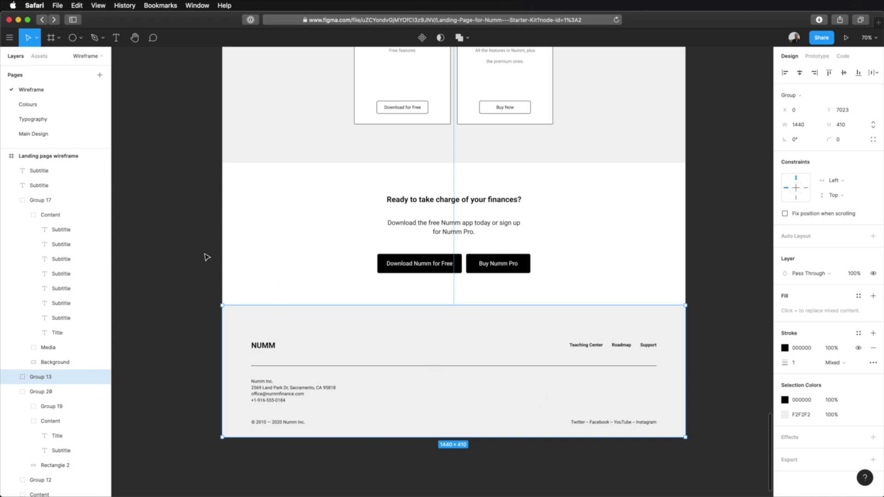
click(188, 190)
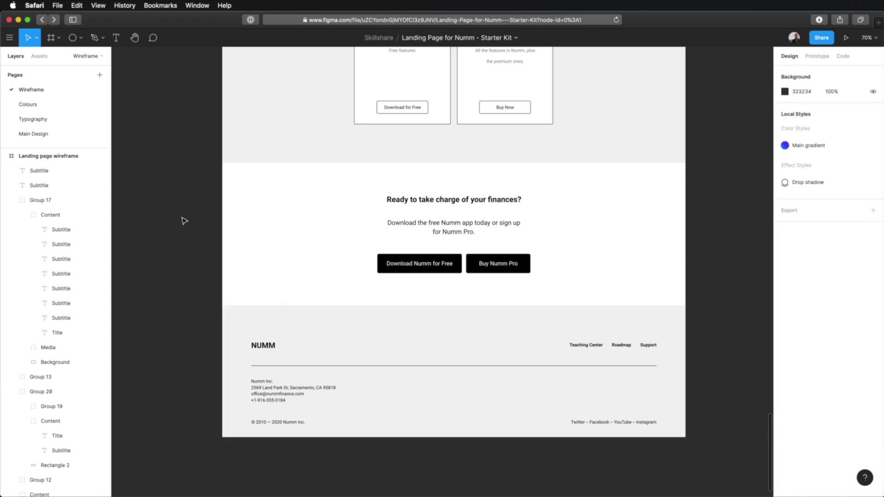
click(33, 134)
scroll(488, 345, up, 5)
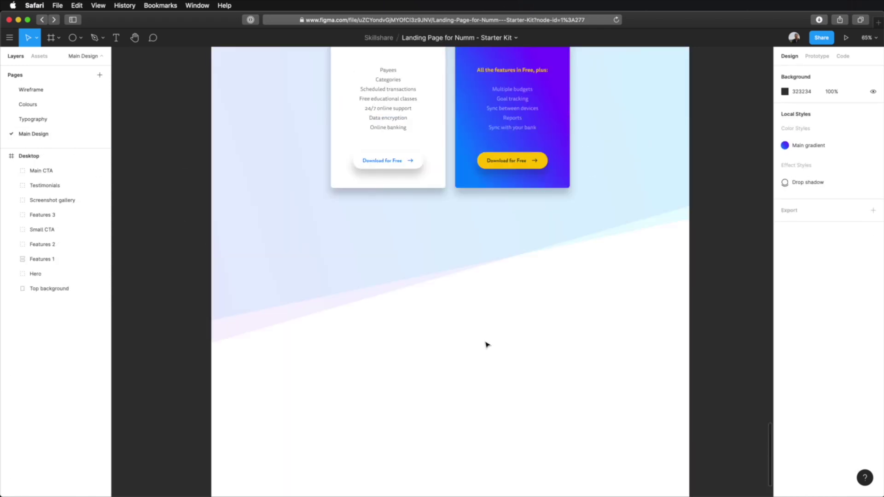
double_click(392, 71)
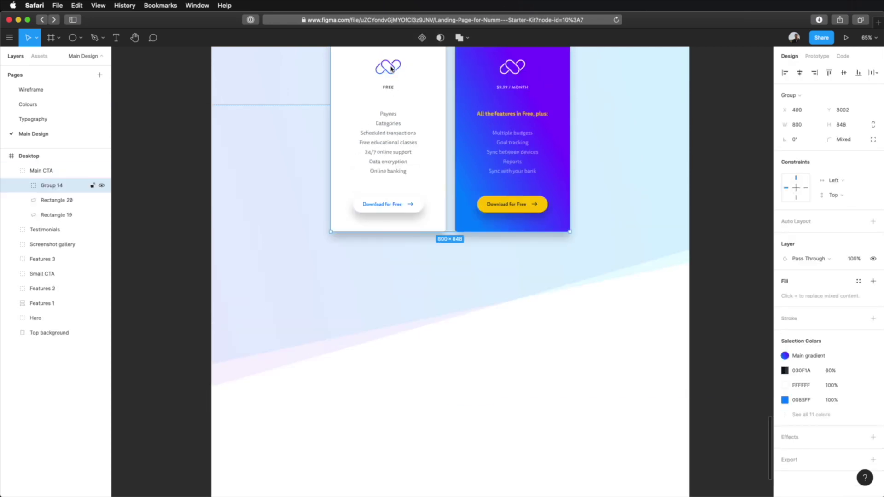
double_click(397, 69)
double_click(395, 70)
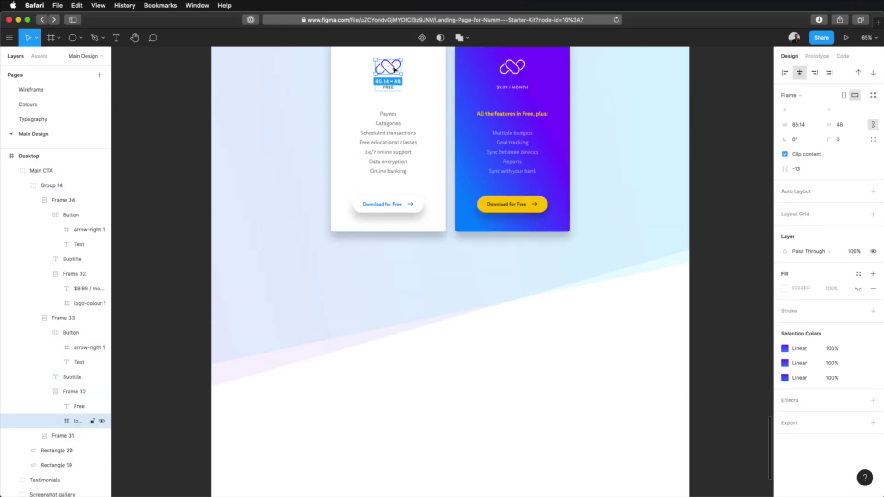
key(super+c)
- Paste the logo copy into the empty footer area below the pricing cards
click(517, 461)
scroll(458, 470, down, 3)
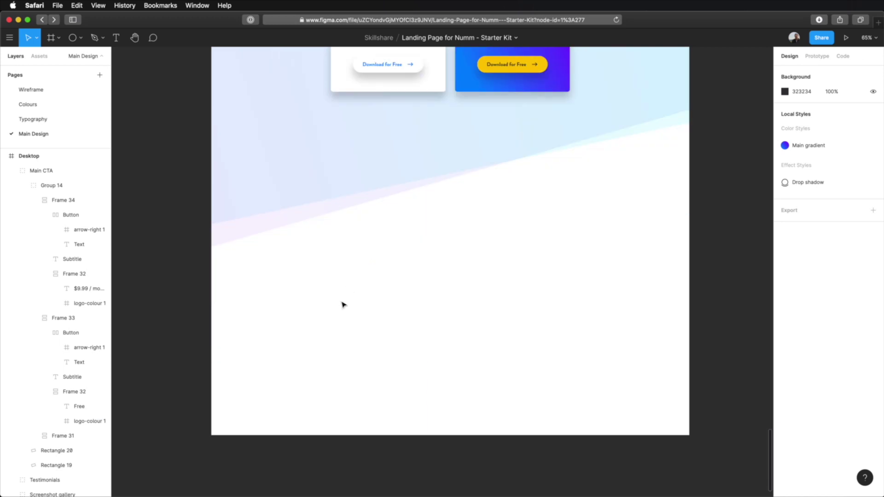
key(super+v)
drag(449, 274, 313, 308)
click(420, 337)
- Show the layout grids and align the logo with the left grid column
key(ctrl+g)
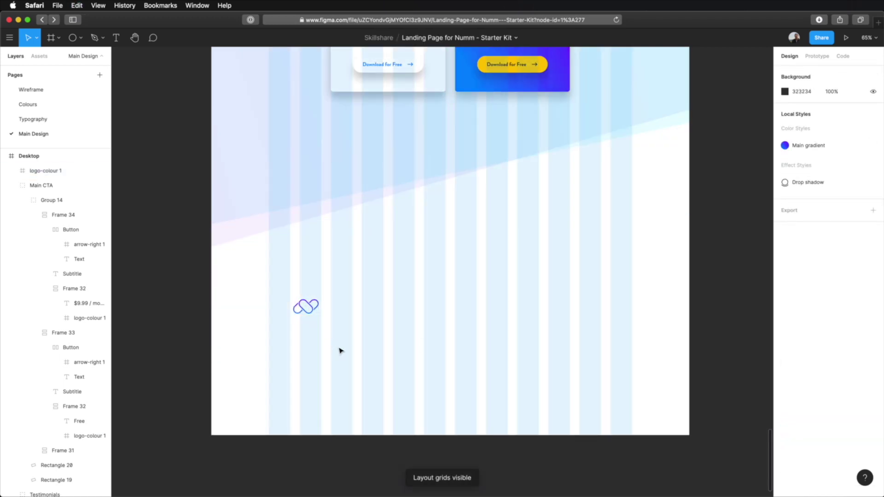
scroll(358, 348, up, 5)
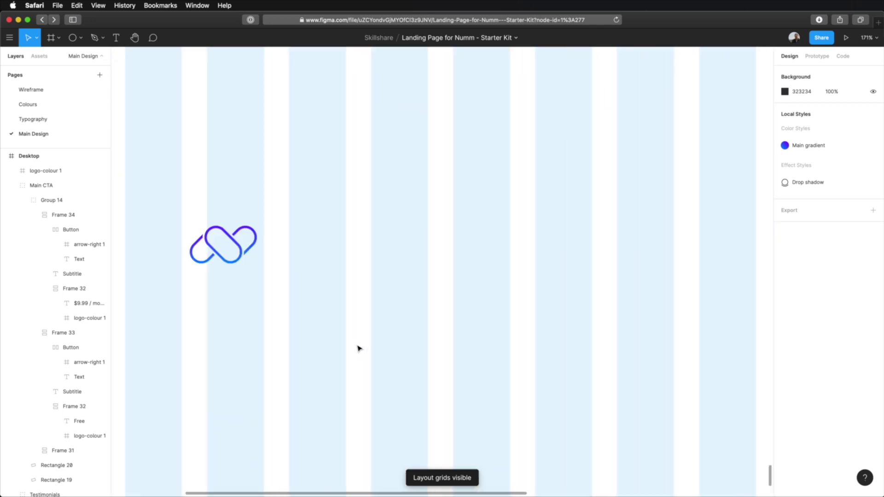
scroll(358, 348, down, 2)
drag(259, 266, 213, 281)
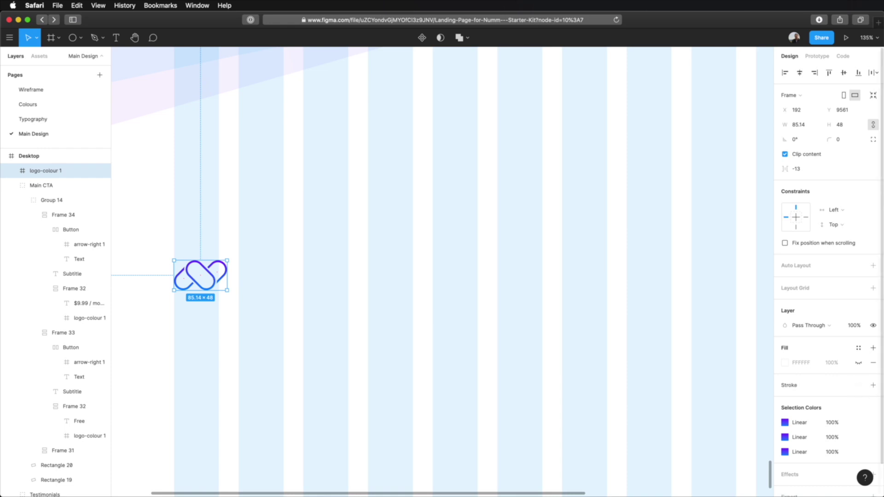
click(289, 323)
scroll(297, 335, down, 1)
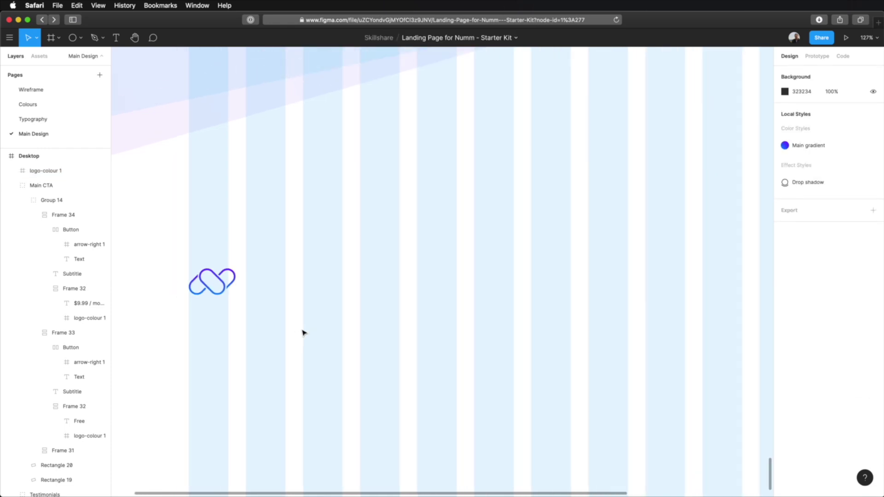
- Bring the wireframe's Teaching Center, Roadmap and Support links into the footer, level with the logo
click(30, 89)
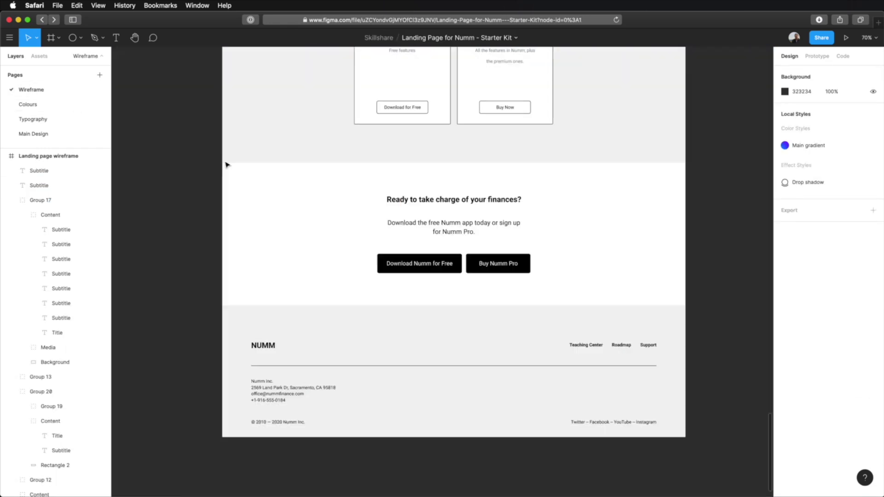
super+click(588, 350)
shift+click(621, 346)
shift+click(647, 346)
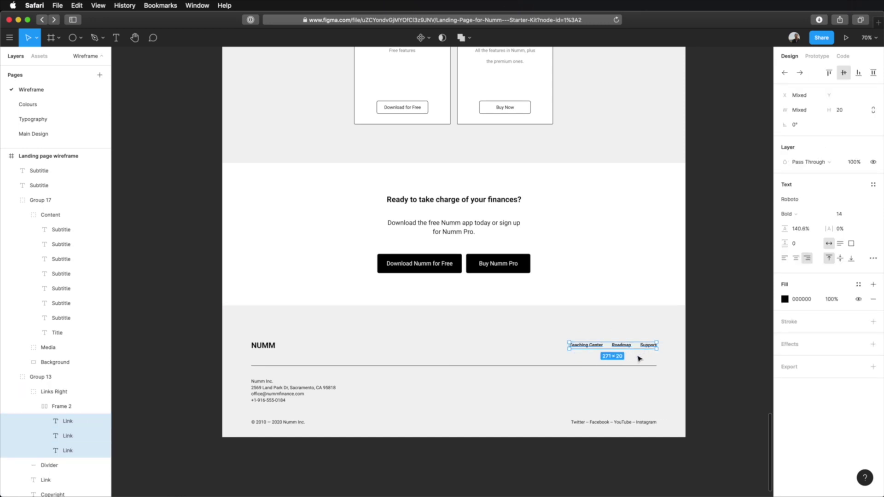
click(33, 133)
key(super+v)
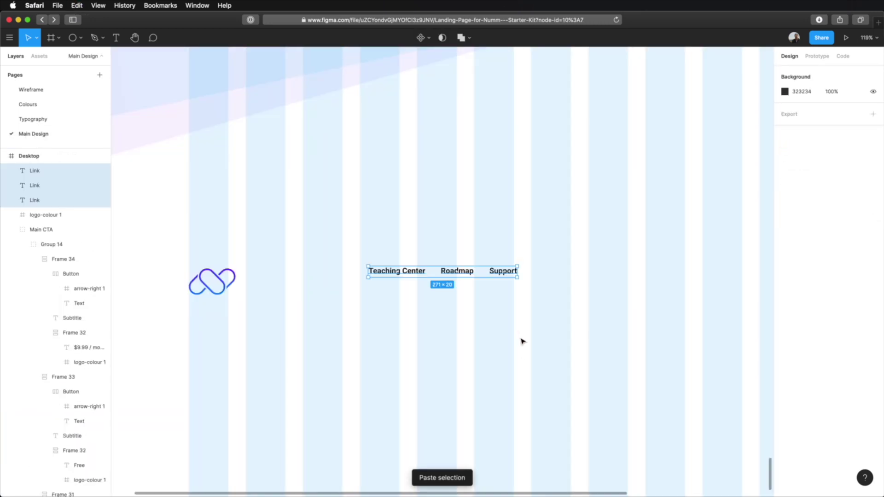
click(463, 286)
drag(463, 287, 477, 286)
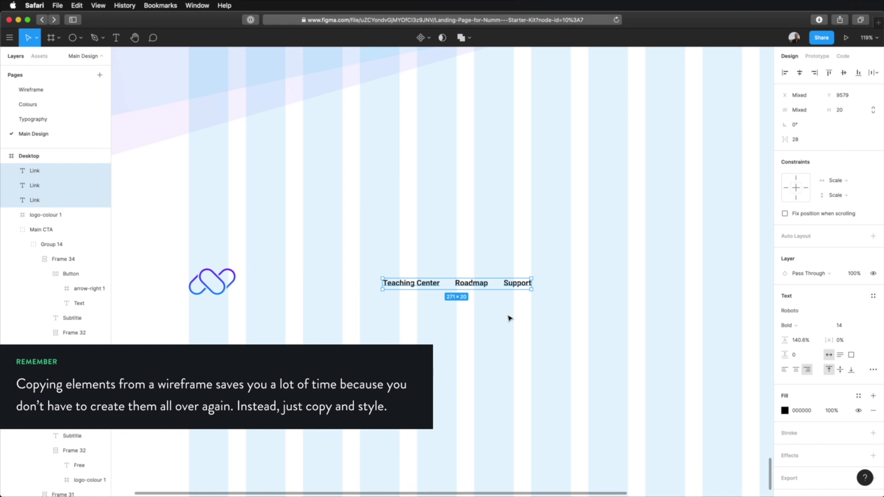
- Wrap the three links in a horizontal auto-layout row with 32 spacing
key(shift+a)
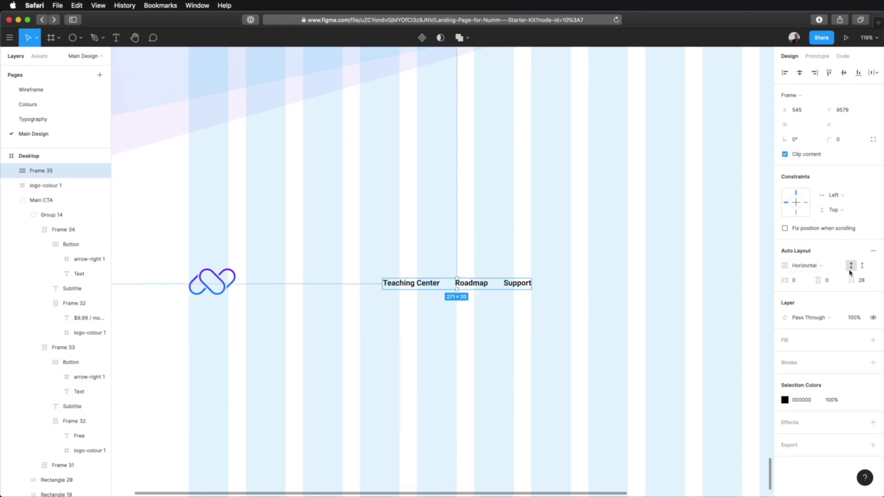
click(866, 280)
text(32)
key(Tab)
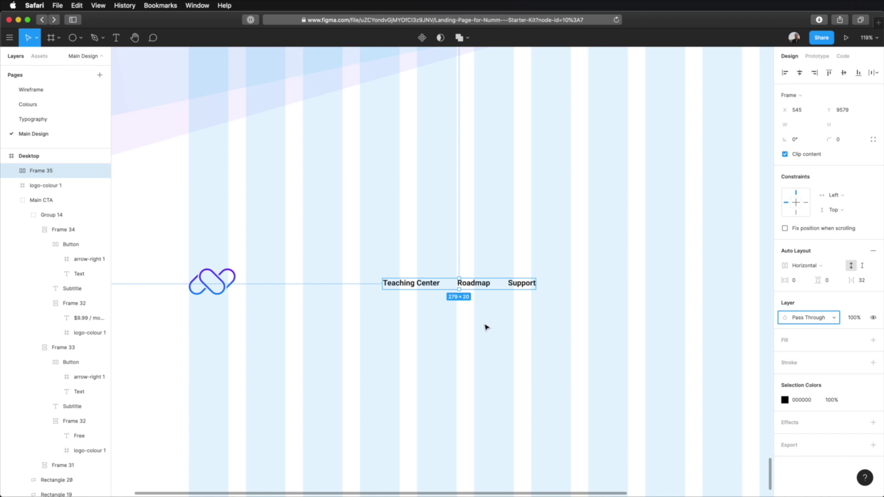
click(485, 328)
- Copy the text properties of the blue uppercase Submit Ticket link
scroll(493, 338, down, 5)
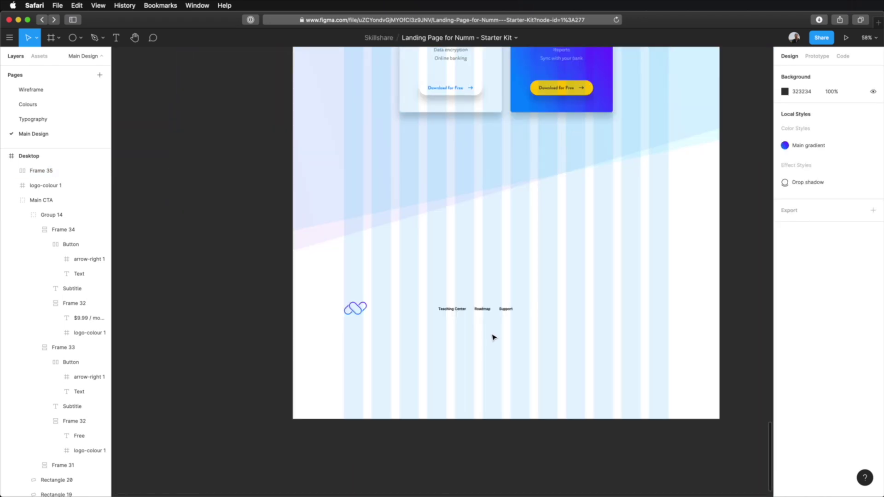
scroll(493, 337, up, 2)
click(608, 167)
scroll(559, 241, up, 12)
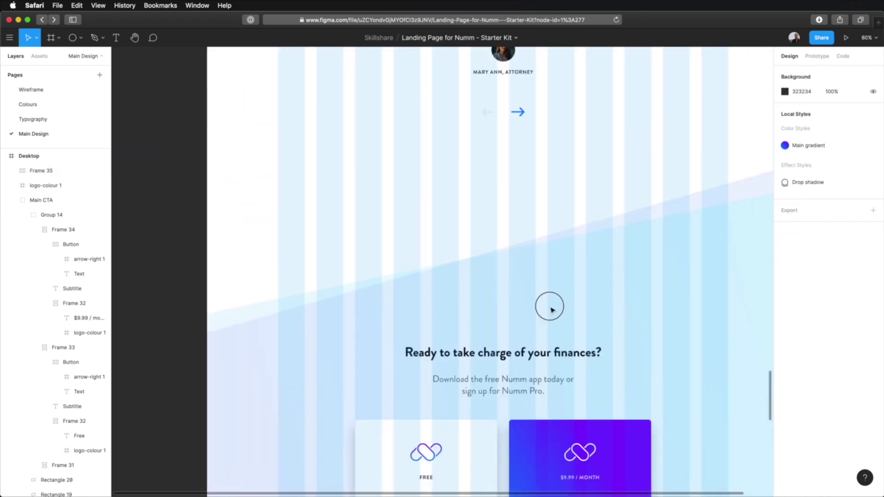
scroll(529, 207, up, 15)
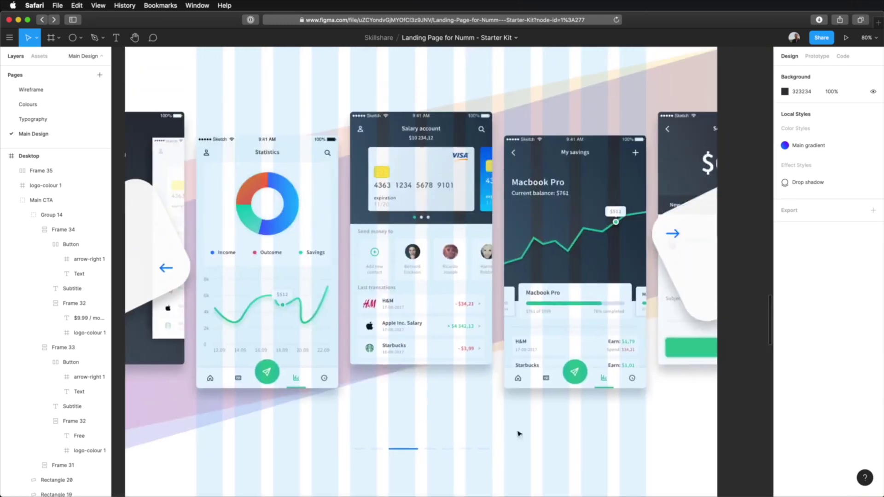
scroll(469, 181, up, 10)
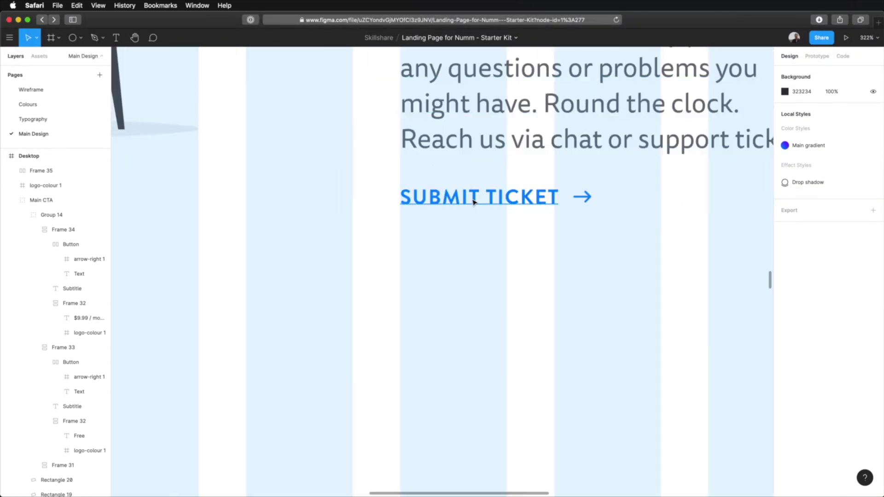
super+click(470, 200)
right_click(465, 197)
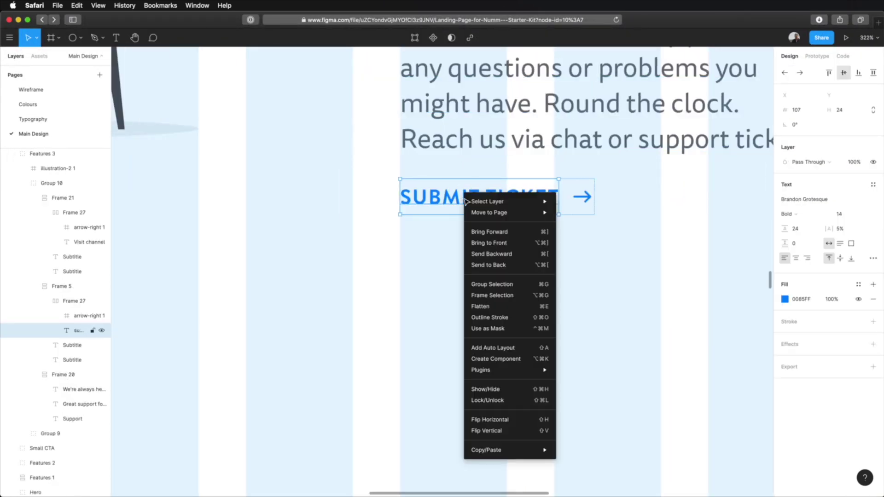
mouse_move(529, 451)
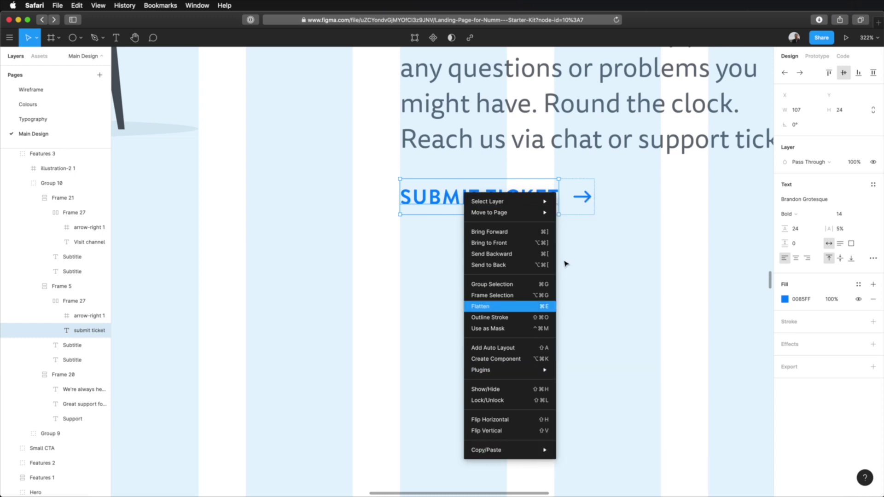
scroll(567, 262, down, 10)
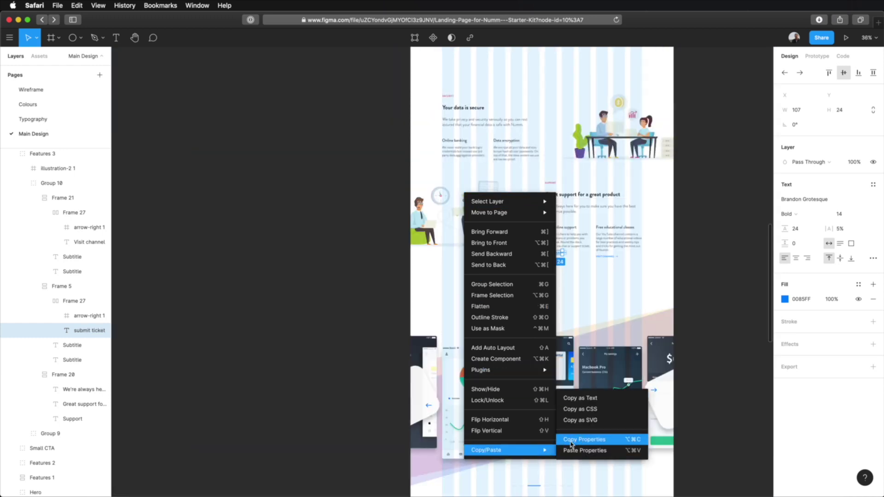
click(567, 451)
click(740, 296)
- Paste those properties onto the Teaching Center, Roadmap and Support links
scroll(654, 378, up, 2)
scroll(553, 401, down, 12)
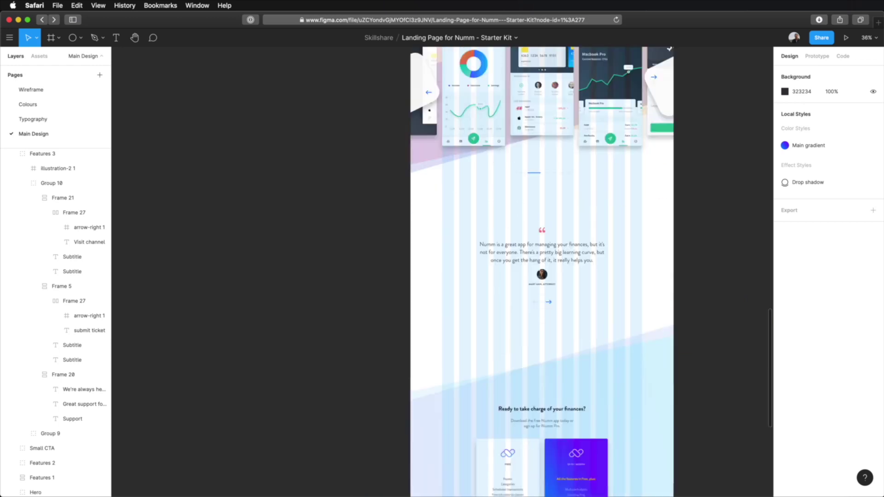
scroll(551, 393, up, 10)
scroll(553, 409, up, 10)
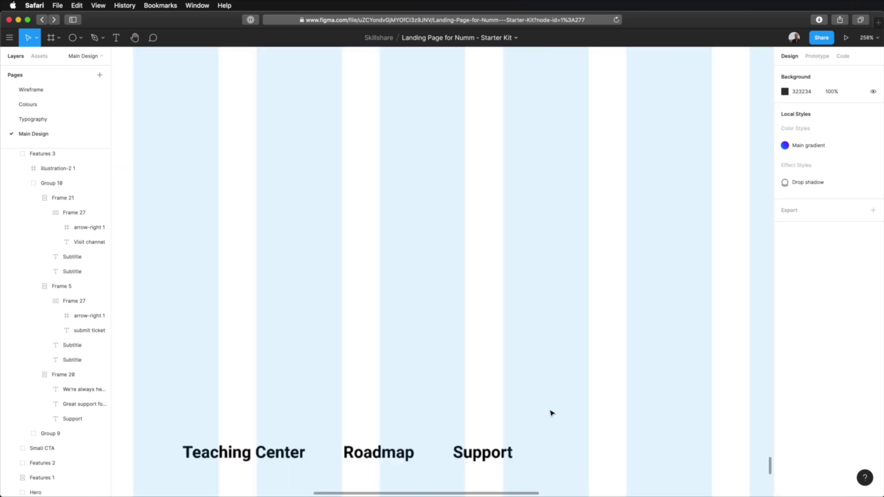
click(408, 202)
shift+click(488, 201)
shift+click(607, 197)
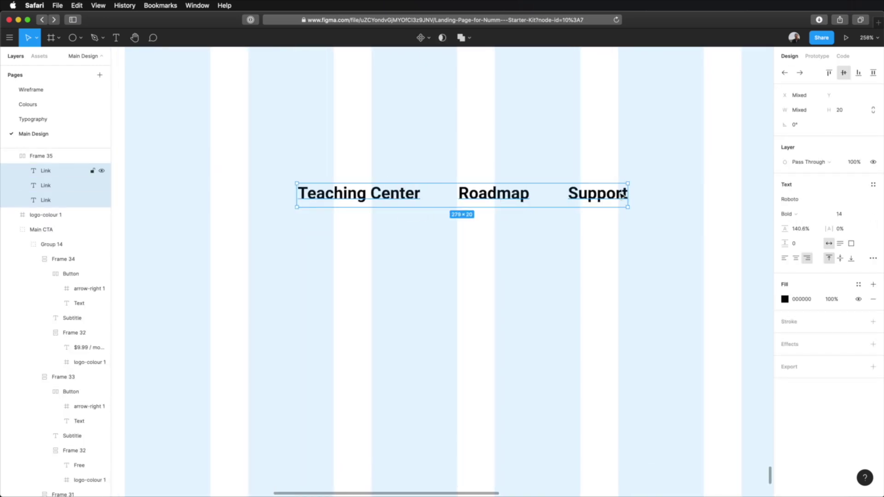
right_click(607, 197)
mouse_move(671, 452)
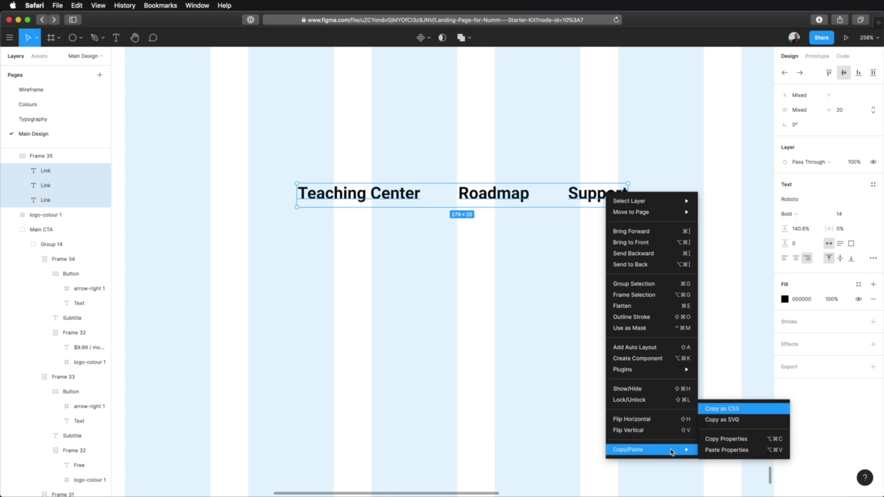
click(714, 451)
click(645, 286)
scroll(635, 290, down, 10)
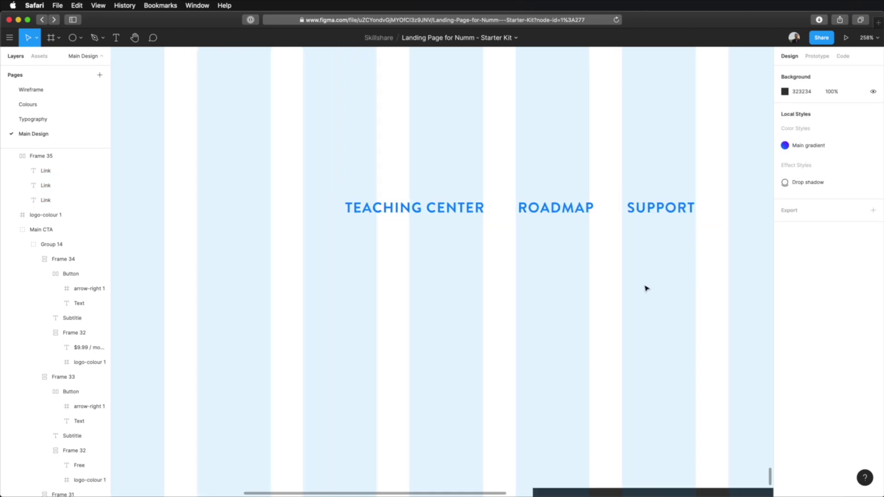
click(619, 295)
- Vertically centre the footer link row with the logo
scroll(553, 285, right, 3)
click(464, 271)
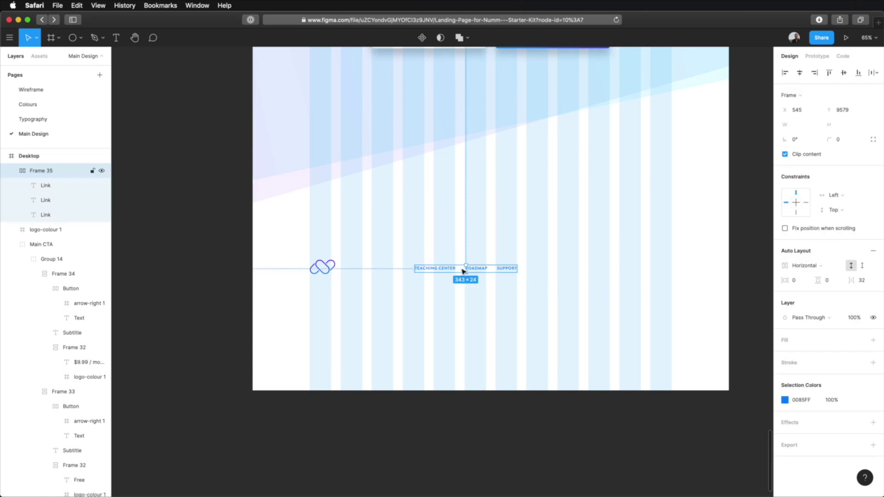
shift+click(331, 270)
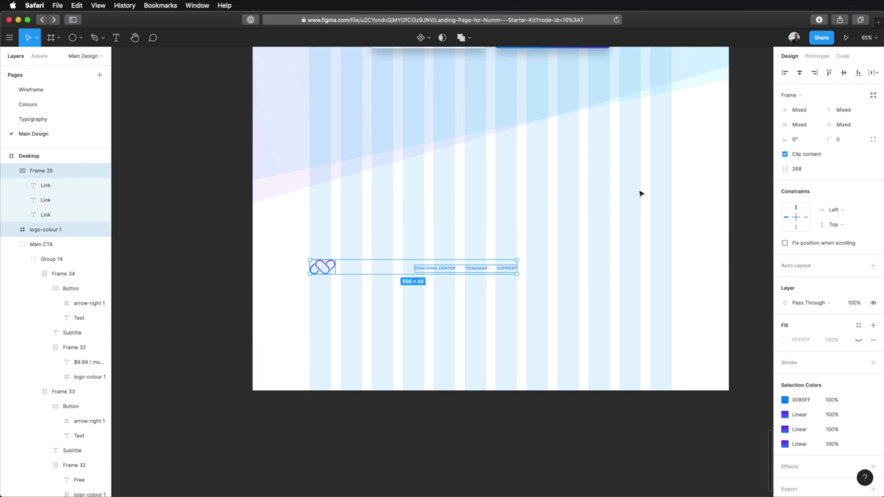
click(845, 74)
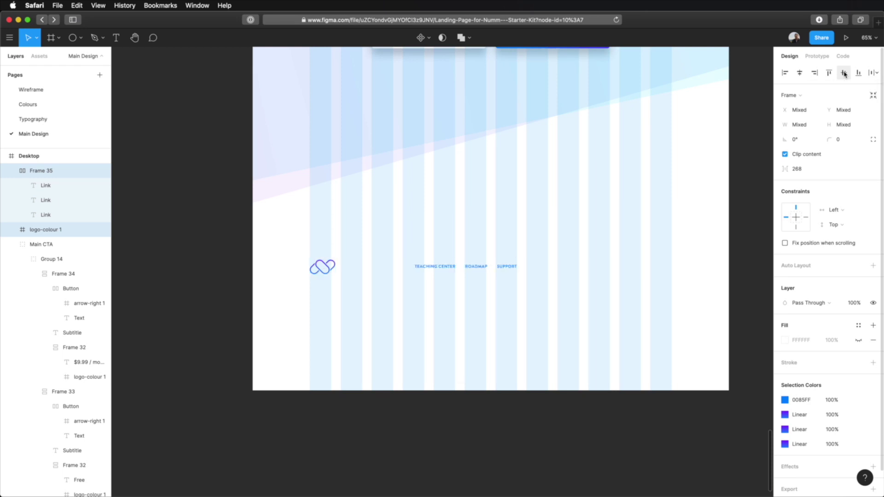
- Move the link row to the right edge of the layout grid
click(503, 302)
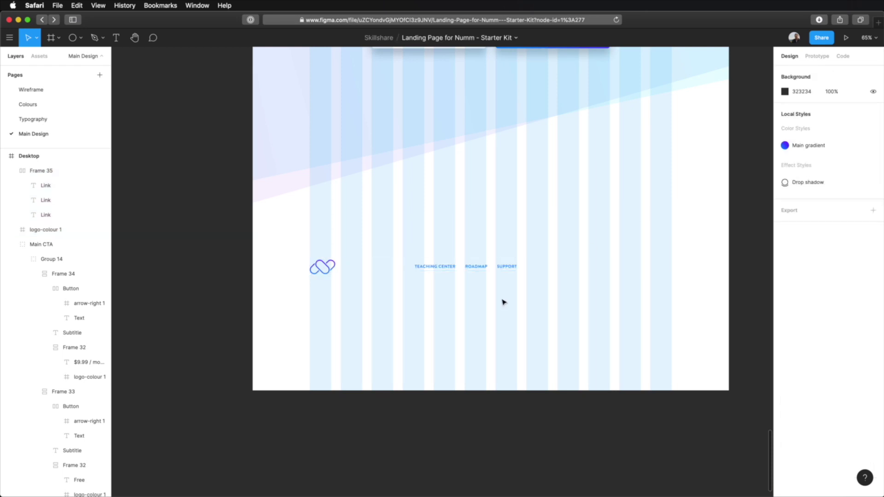
click(509, 269)
drag(511, 271, 662, 267)
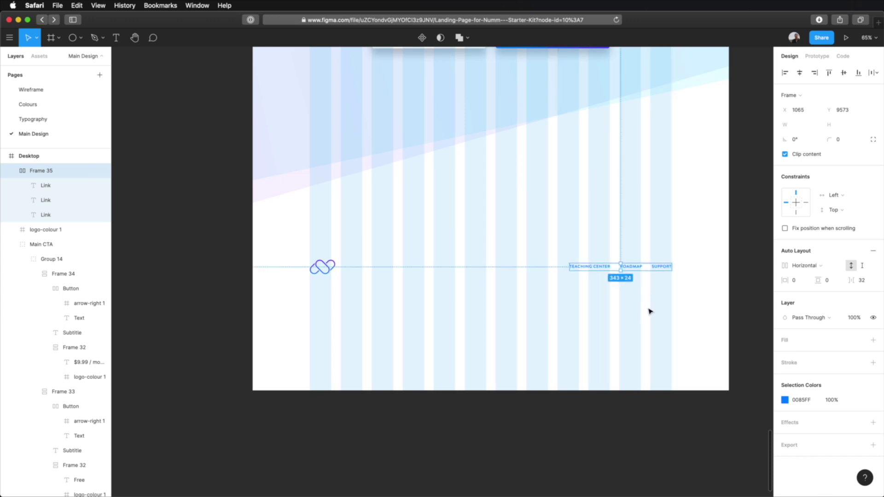
click(648, 319)
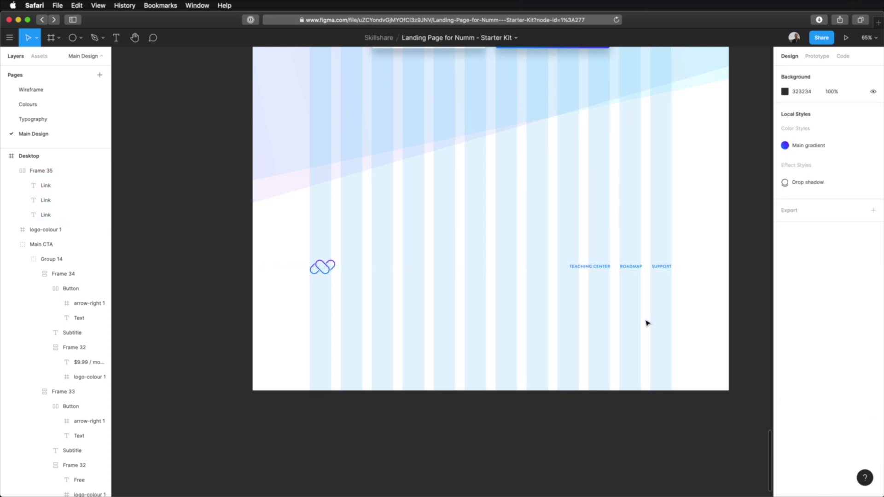
click(646, 322)
- Copy a carousel indicator dash and paste it beneath the footer logo
scroll(460, 278, up, 10)
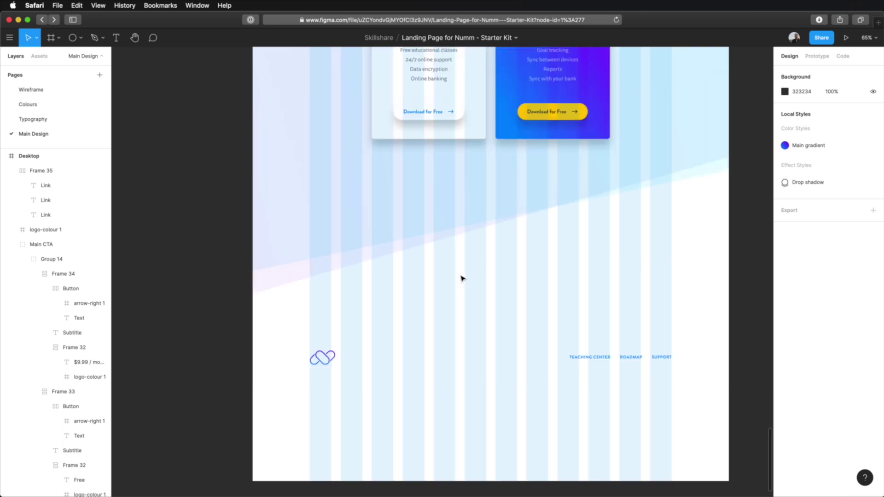
scroll(465, 278, up, 8)
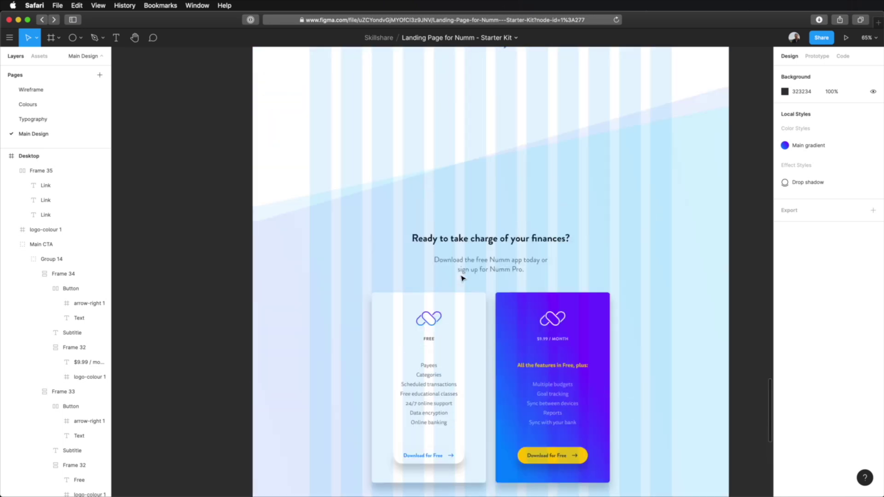
scroll(488, 272, up, 5)
scroll(509, 263, up, 10)
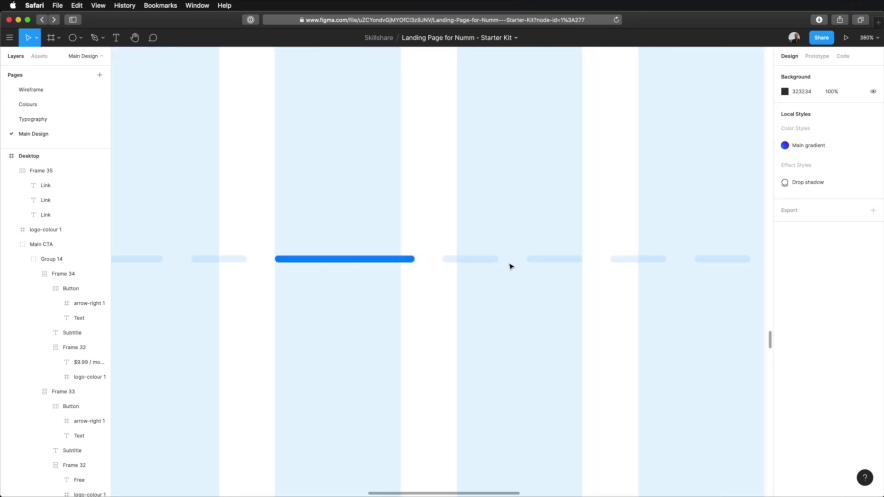
click(480, 263)
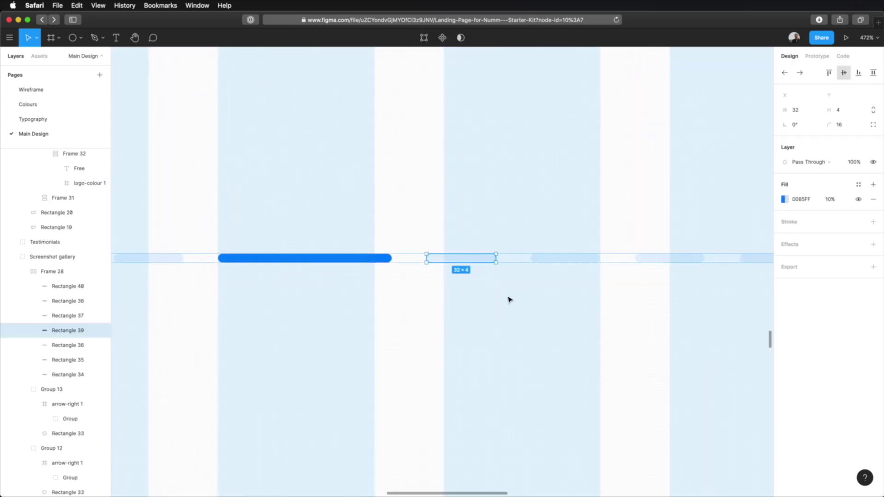
key(shift+1)
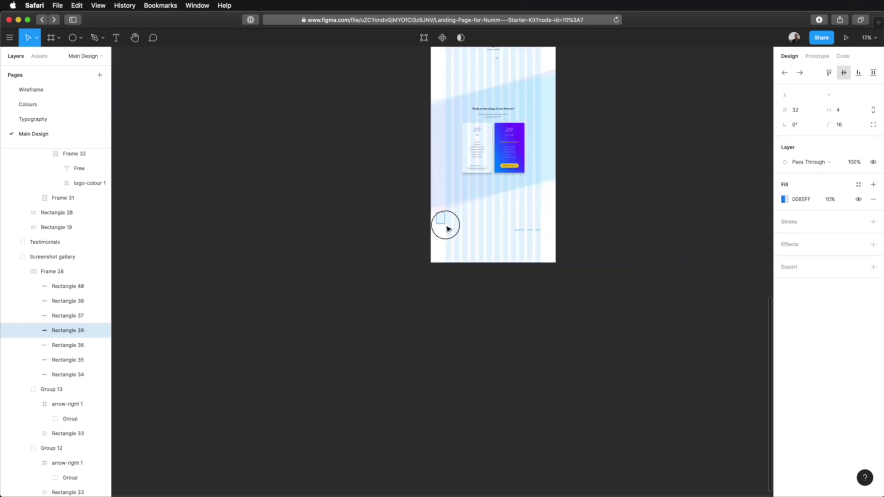
scroll(446, 227, up, 8)
click(369, 254)
key(super+v)
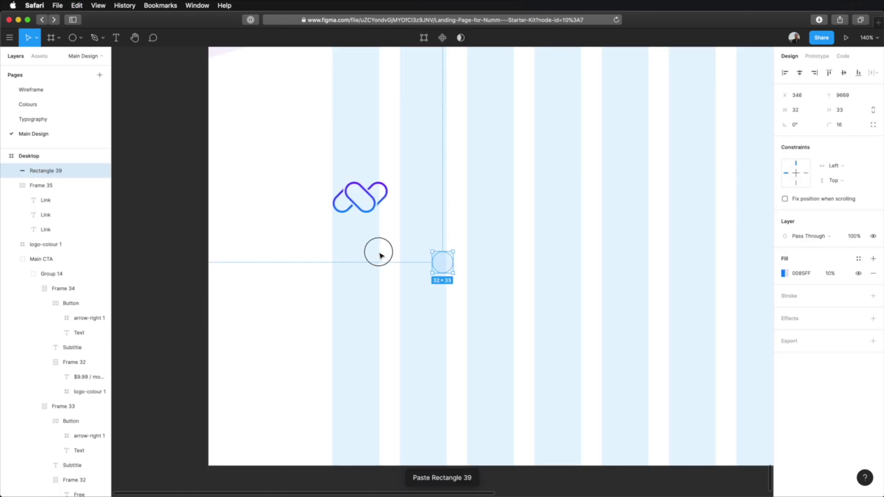
drag(445, 274, 727, 261)
- Stretch the dash into a 1216-wide divider line with height 4
scroll(673, 276, down, 5)
drag(673, 277, 621, 282)
click(846, 112)
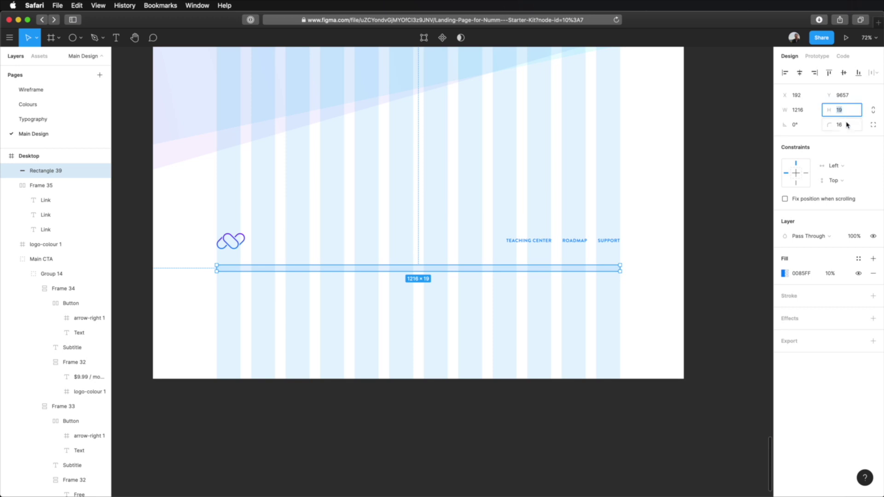
key(Tab)
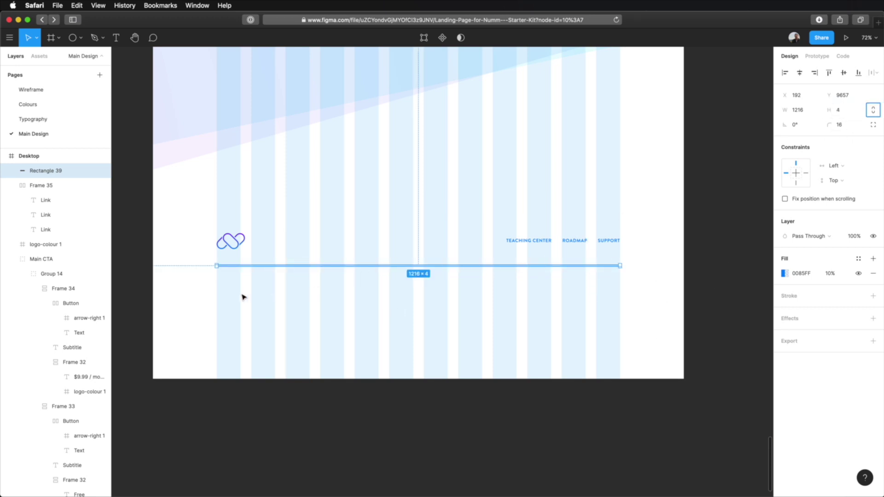
- Nudge the divider down while measuring its gap from the logo
scroll(229, 258, up, 5)
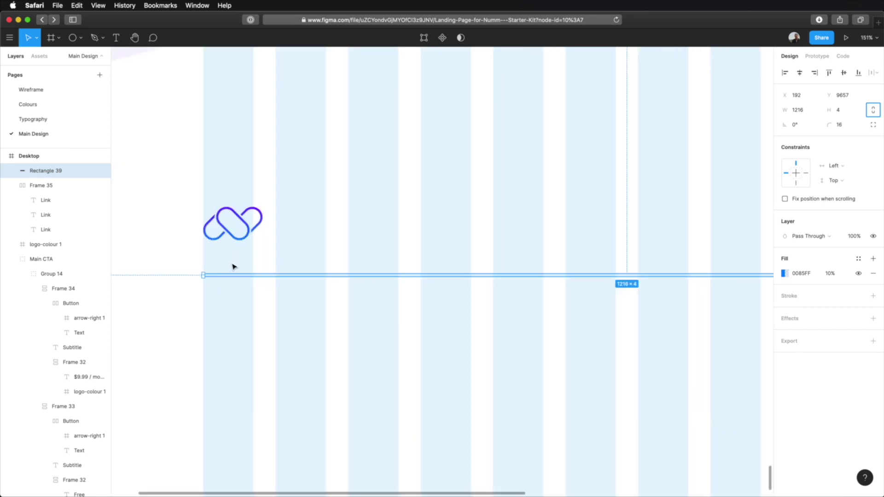
click(276, 255)
click(301, 275)
key(alt)
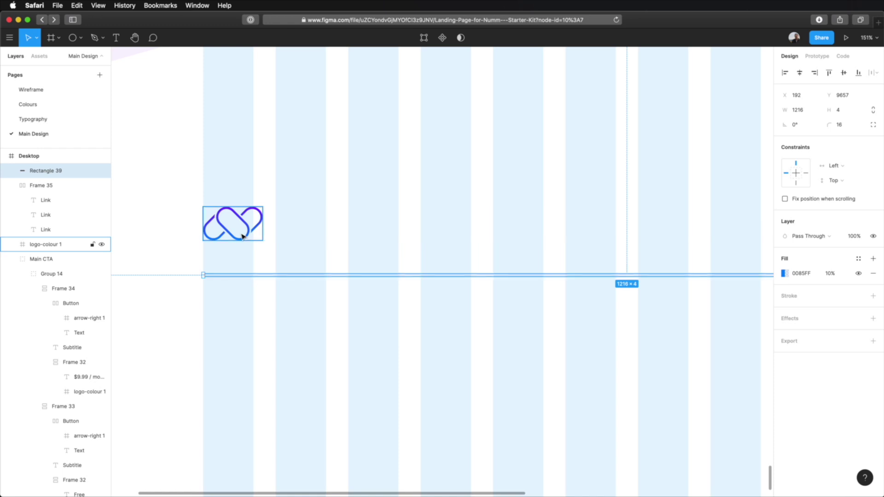
key(Down)
key(Down)
key(Down)
key(Down)
key(Down)
key(Down)
key(Down)
key(Down)
key(Down)
key(Down)
key(Down)
key(Down)
key(Down)
key(Down)
key(Down)
key(Down)
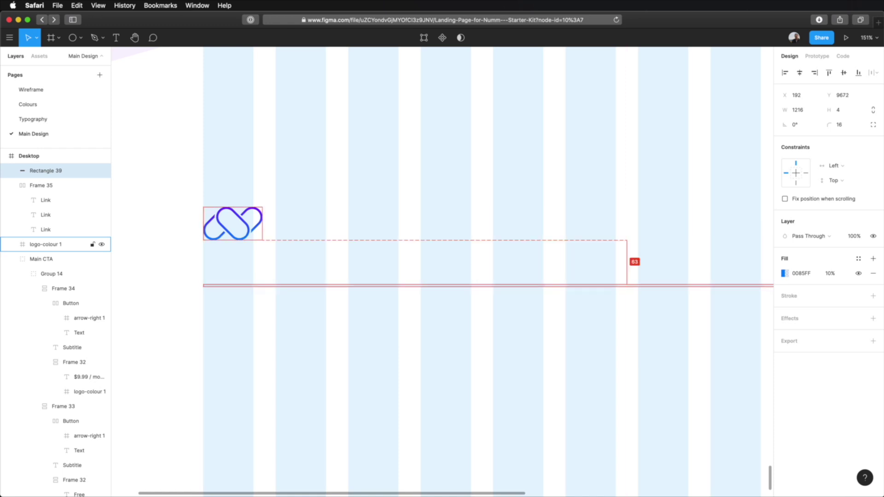
key(Escape)
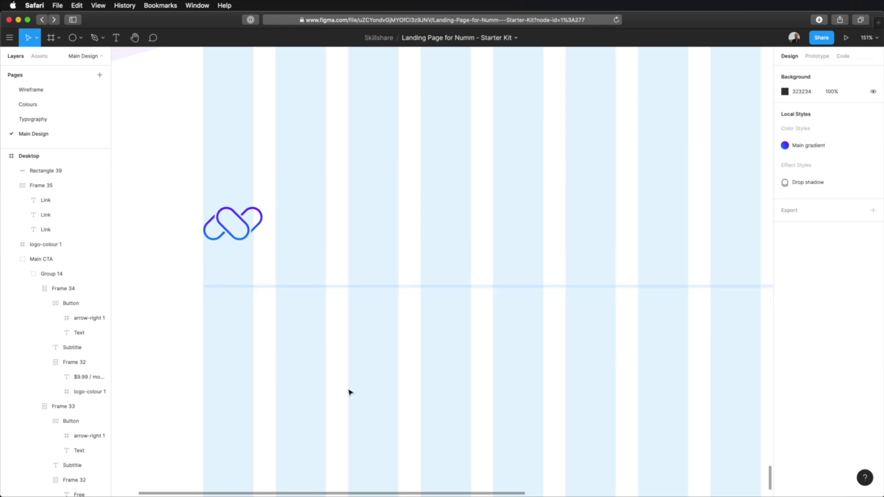
scroll(352, 368, down, 5)
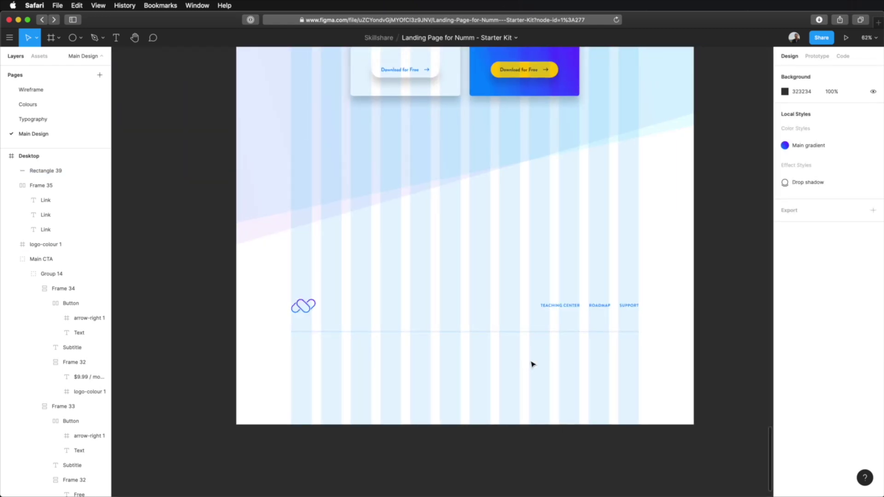
- Fine-tune the divider upward against the logo and links, then hide the layout grids
click(561, 311)
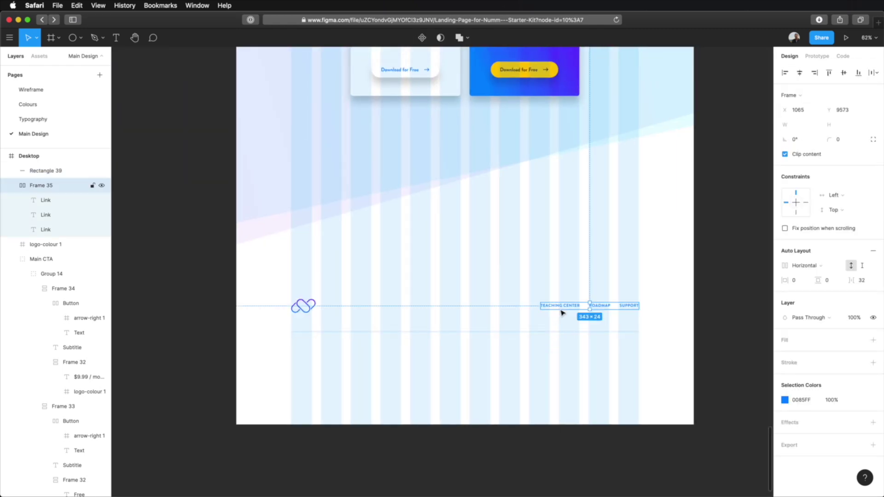
click(561, 359)
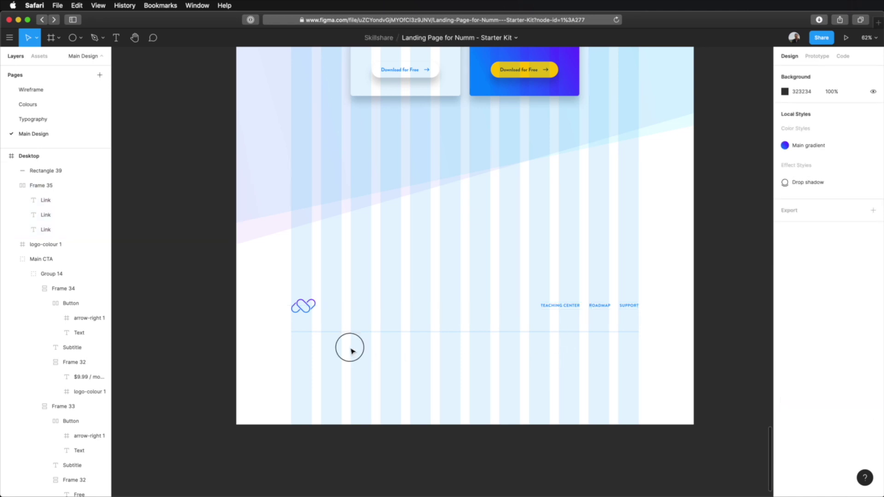
click(328, 331)
key(alt)
key(shift+Up)
key(shift+Up)
key(Up)
key(Up)
key(Up)
key(Up)
key(Up)
key(Up)
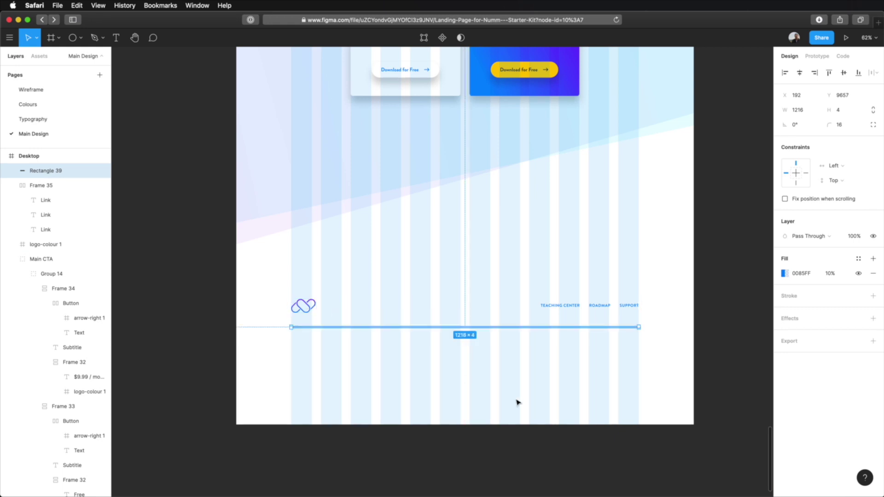
click(501, 380)
key(ctrl+g)
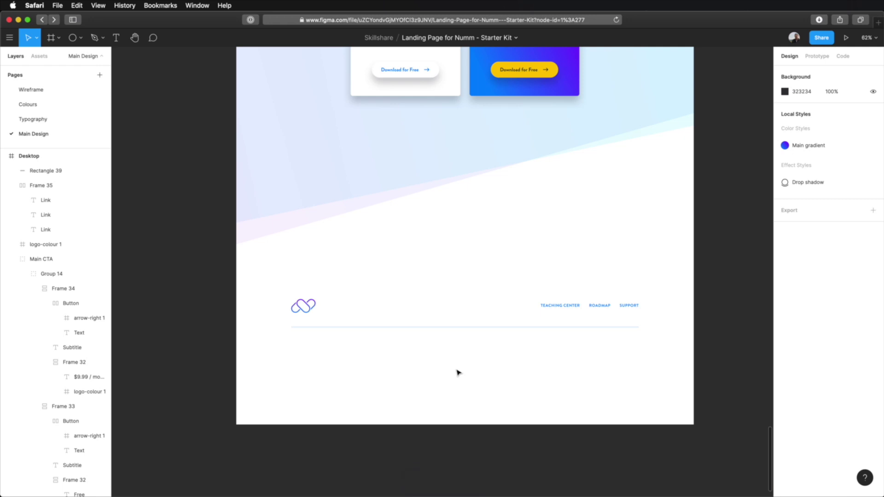
scroll(298, 348, up, 3)
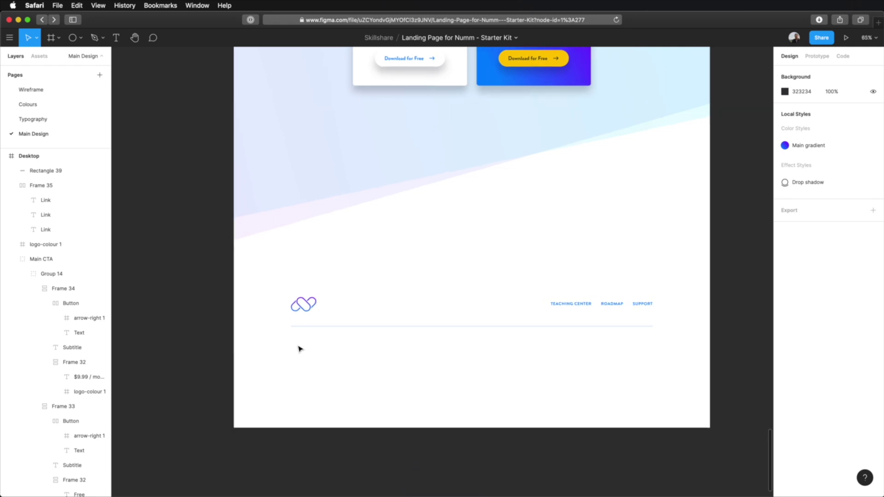
- Paste the address text from the Wireframe page below the footer logo
scroll(304, 353, up, 2)
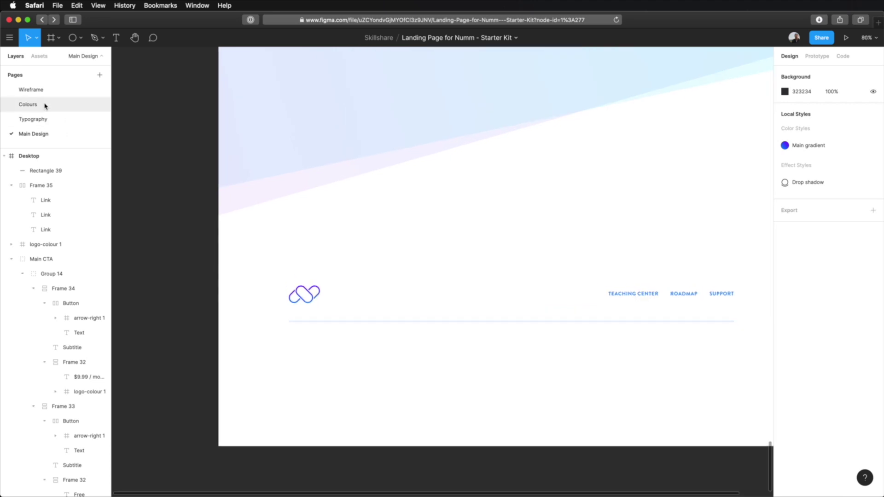
click(31, 90)
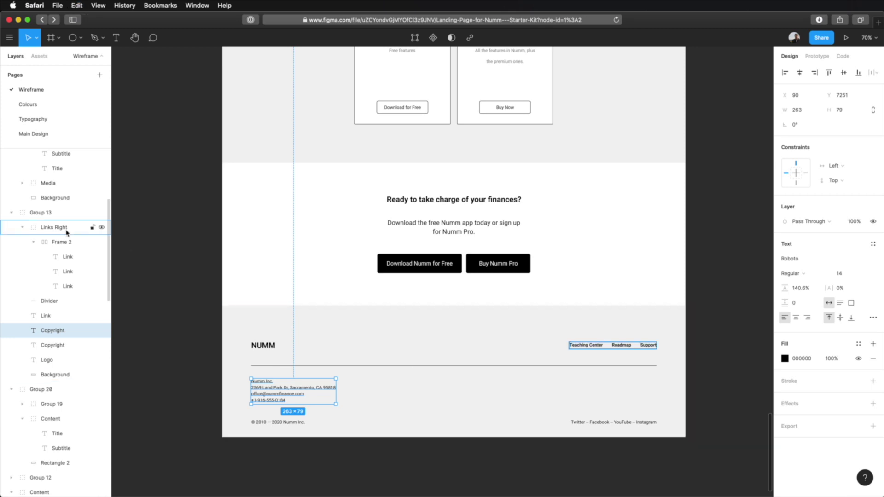
click(69, 134)
key(super+v)
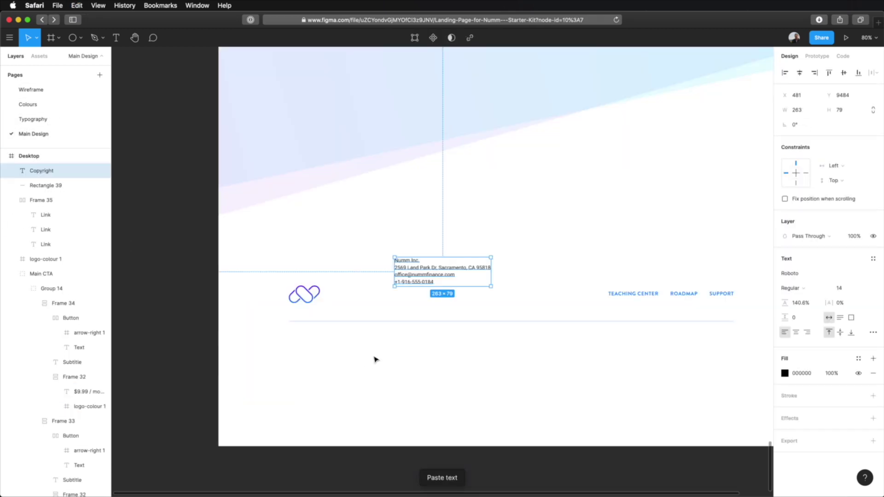
drag(417, 272, 316, 365)
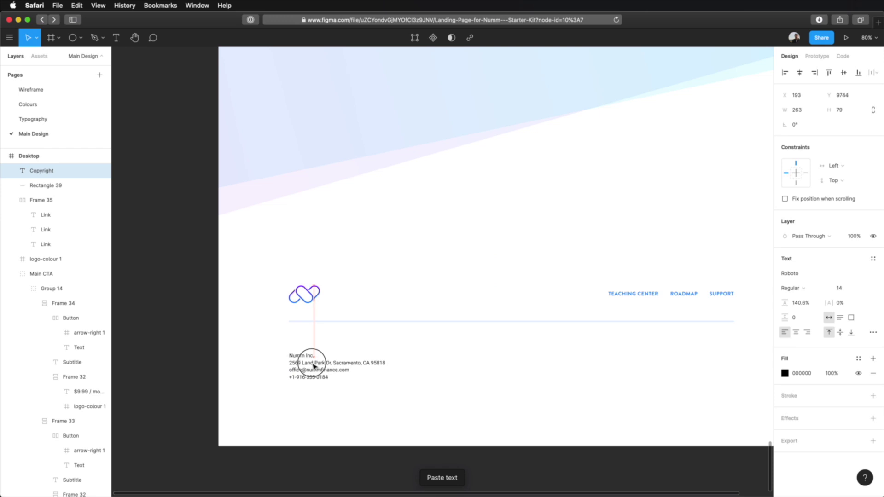
drag(314, 367, 313, 367)
- Copy the text styling of the Free card's feature list
scroll(551, 341, up, 10)
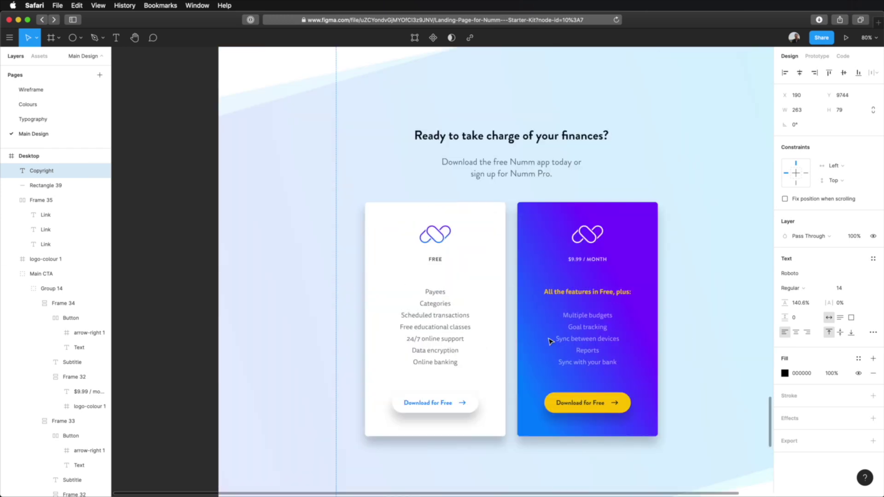
click(429, 306)
right_click(439, 306)
mouse_move(497, 487)
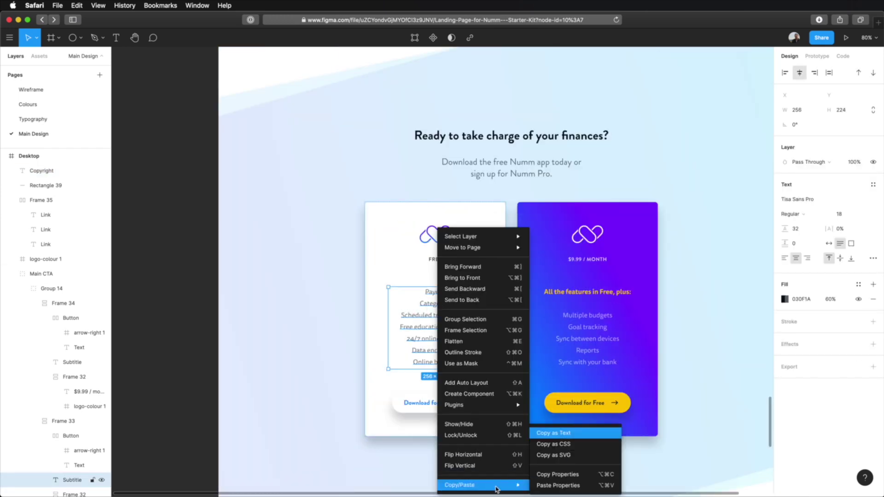
click(561, 475)
- Apply the Tisa Sans Pro 18, 60% body style to the address and left-align it
scroll(441, 390, down, 10)
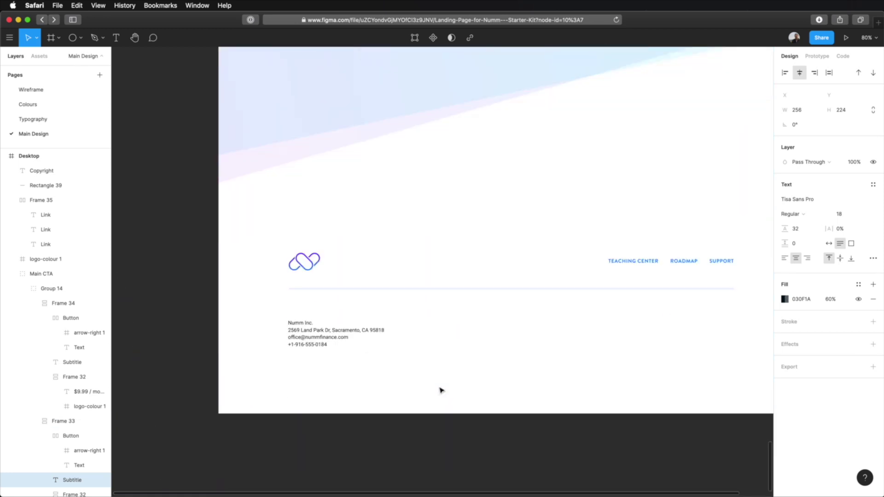
scroll(441, 390, down, 1)
click(318, 317)
right_click(320, 317)
mouse_move(378, 486)
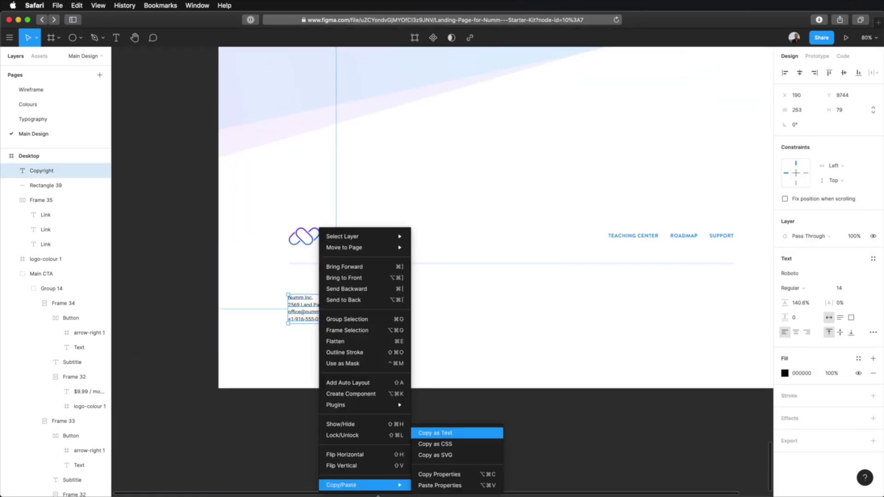
click(440, 485)
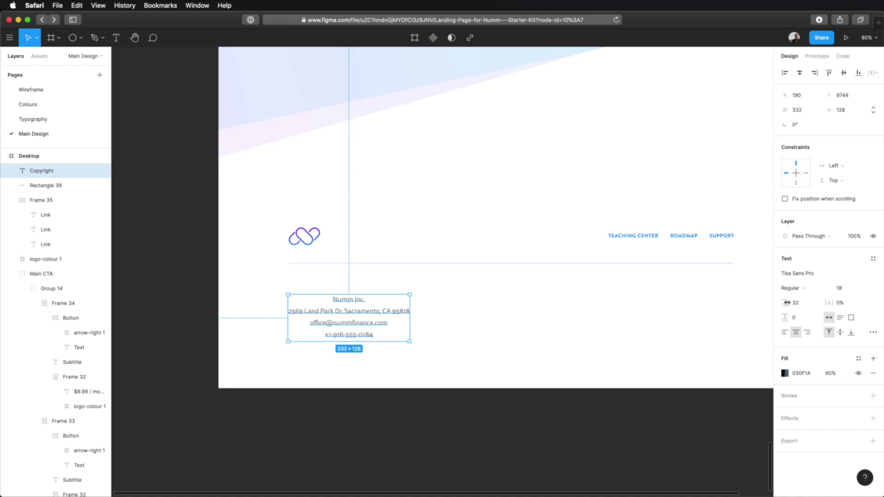
click(785, 332)
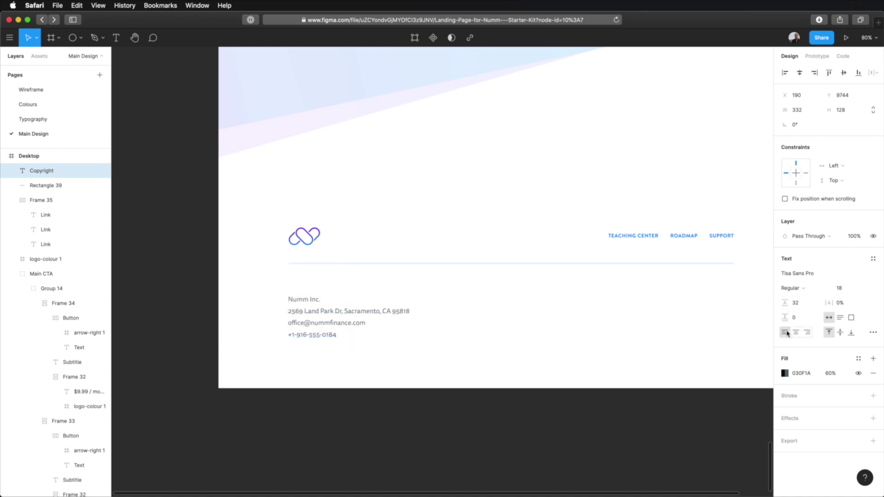
- Insert a blank line after the address line in the contact text
click(453, 301)
click(382, 312)
key(Return)
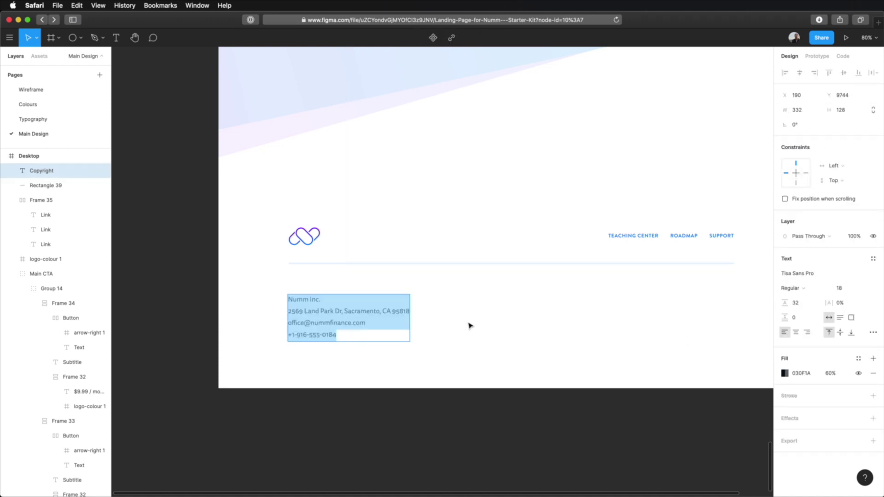
key(Return)
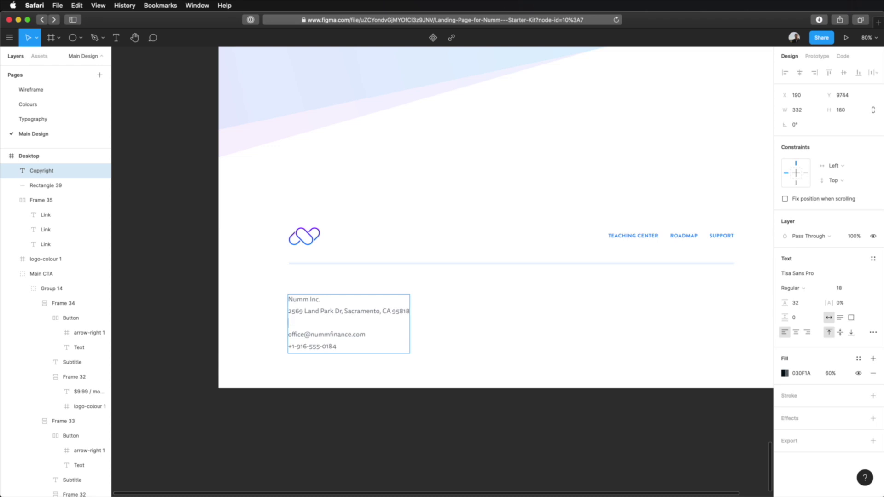
key(shift+Down)
key(shift+Down)
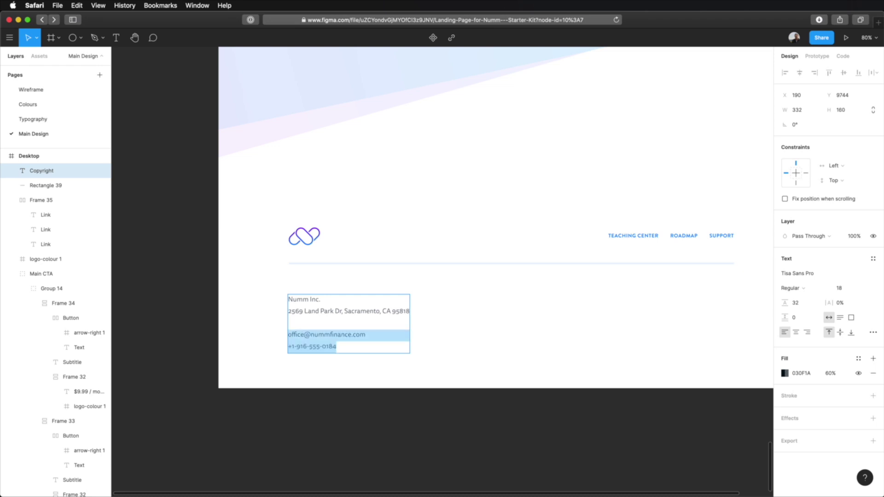
click(803, 288)
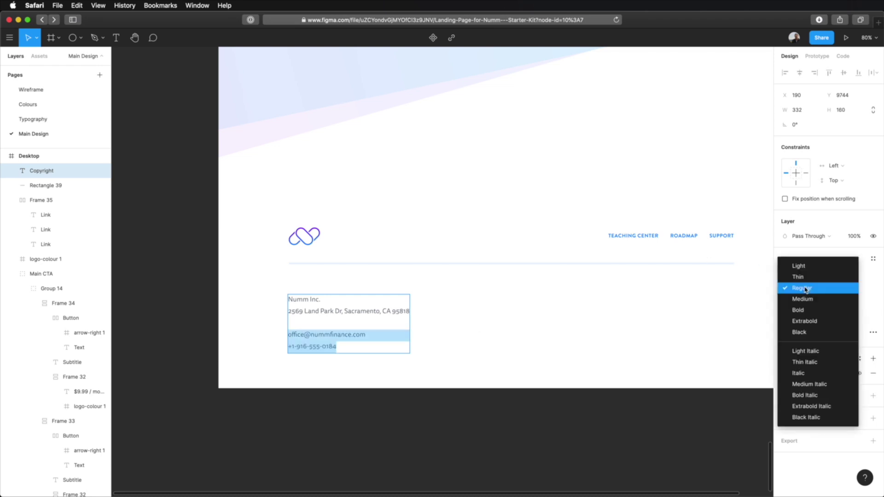
click(804, 311)
click(656, 237)
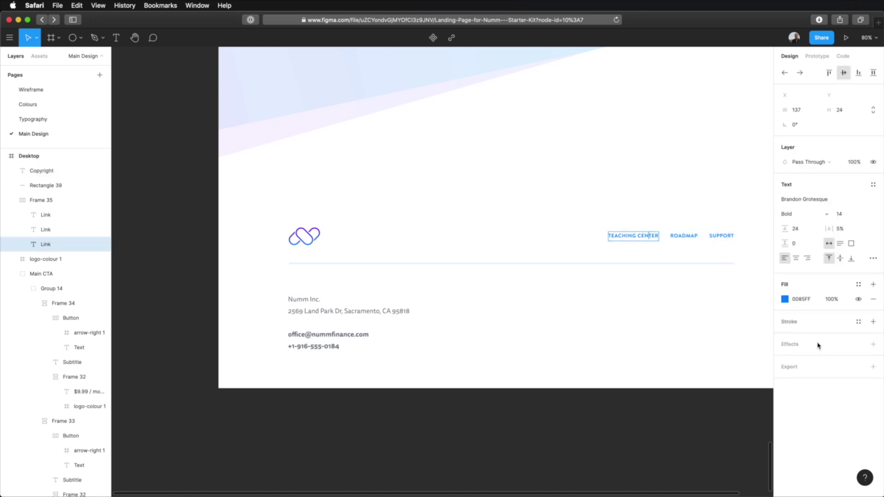
- Colour the e-mail and phone lines 0085FF blue
double_click(322, 336)
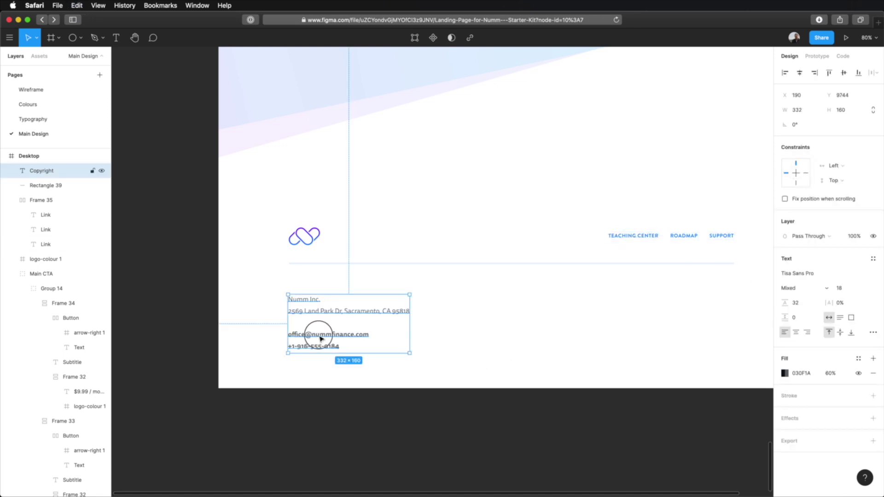
triple_click(398, 352)
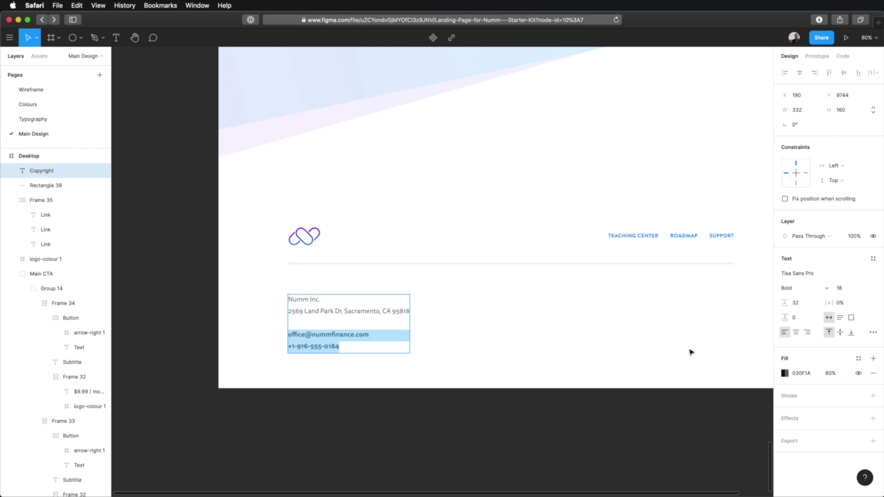
click(801, 373)
text(0085FF)
key(Return)
key(Escape)
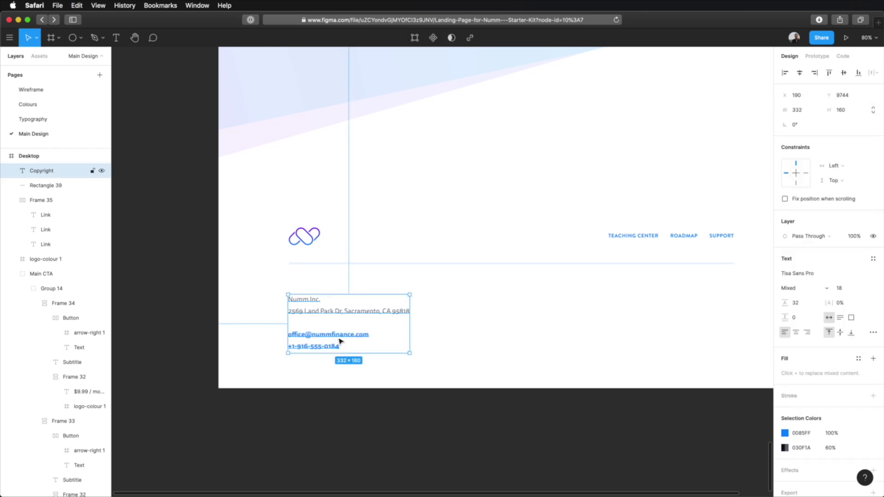
- Set the whole contact block to Regular weight and compare it with the links
click(807, 290)
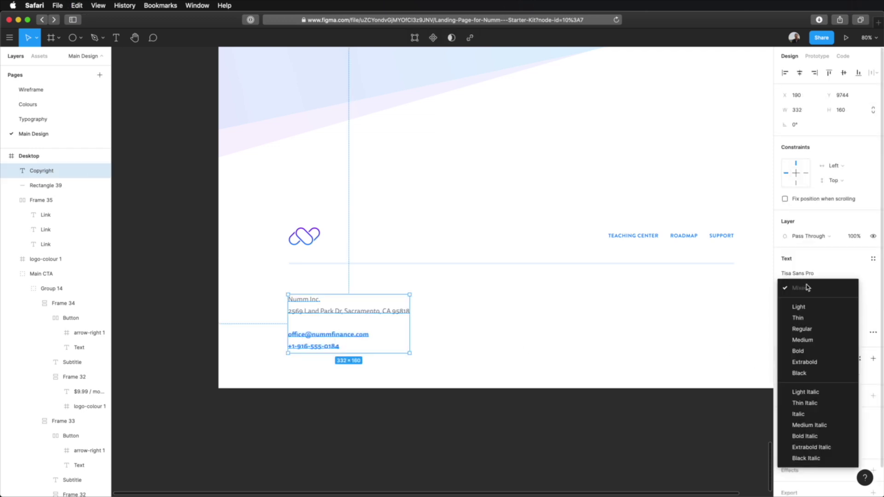
click(801, 329)
click(491, 315)
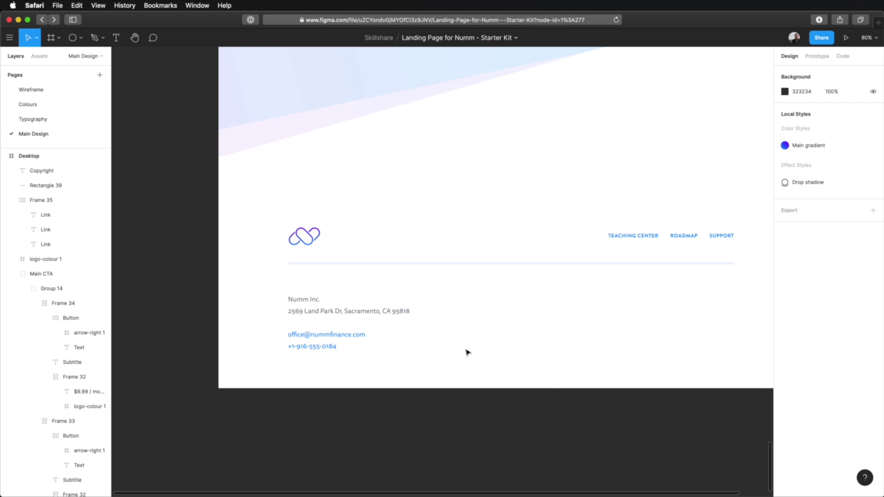
click(630, 237)
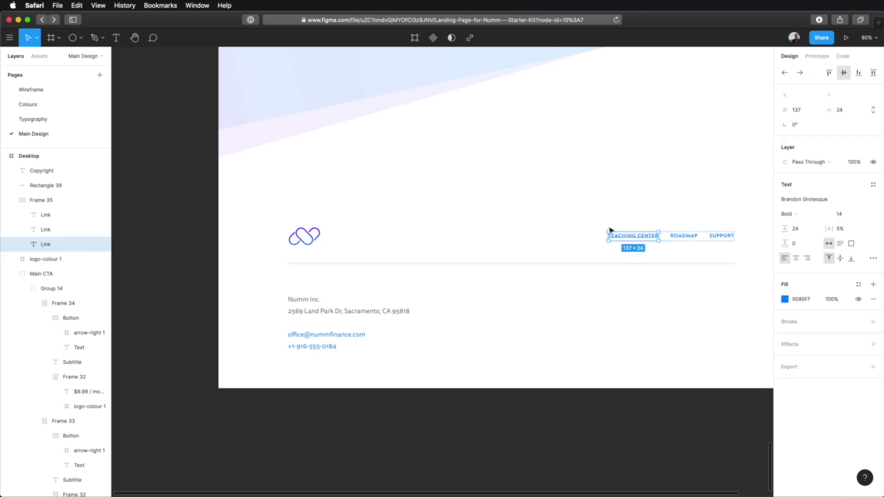
click(482, 309)
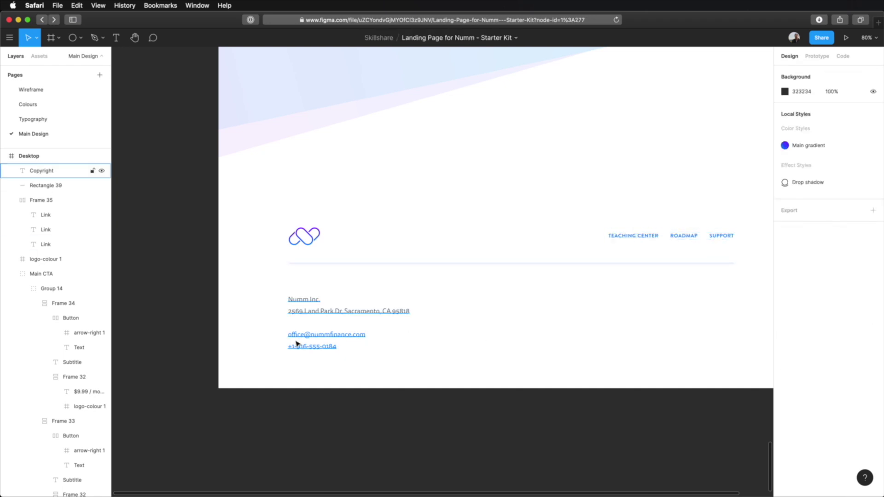
click(297, 344)
click(420, 352)
click(322, 336)
click(458, 333)
- Nudge the footer address block up to 48 below the divider, matching the logo's 48 spacing above
click(407, 327)
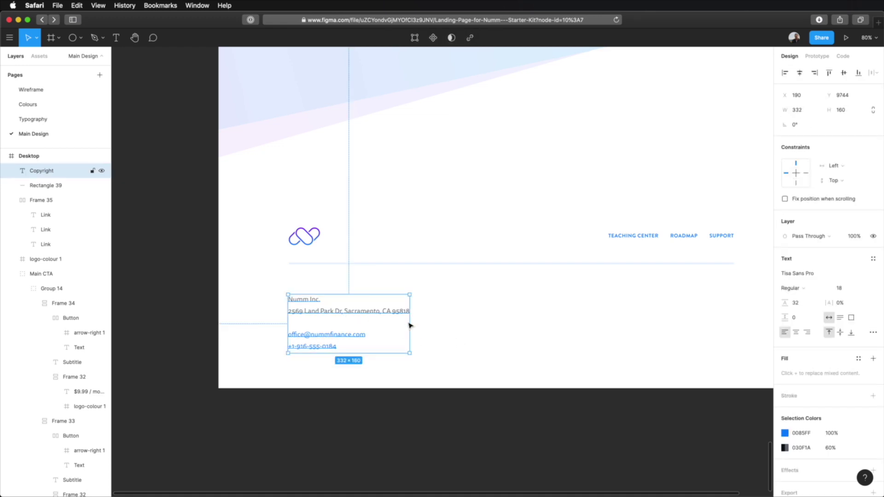
key(alt)
key(shift+Up)
key(shift+Up)
key(shift+Up)
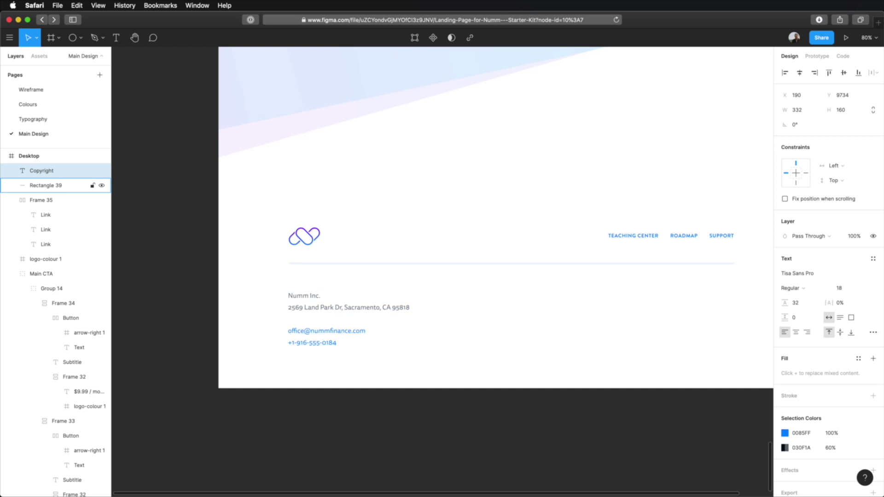
key(Up)
key(Up)
key(Up)
key(Up)
key(Up)
key(Up)
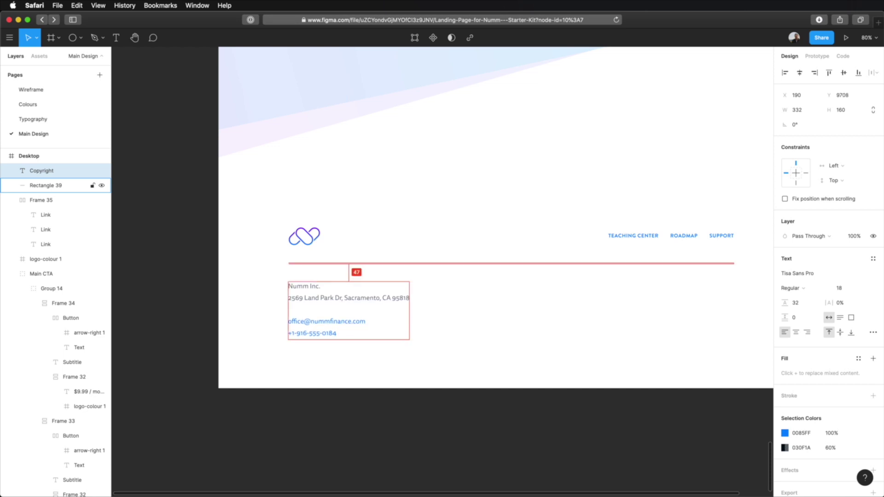
key(Down)
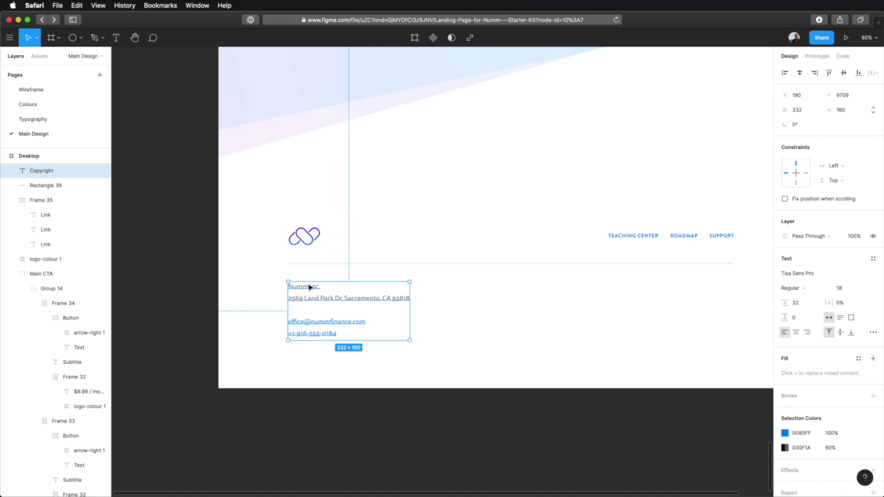
click(327, 265)
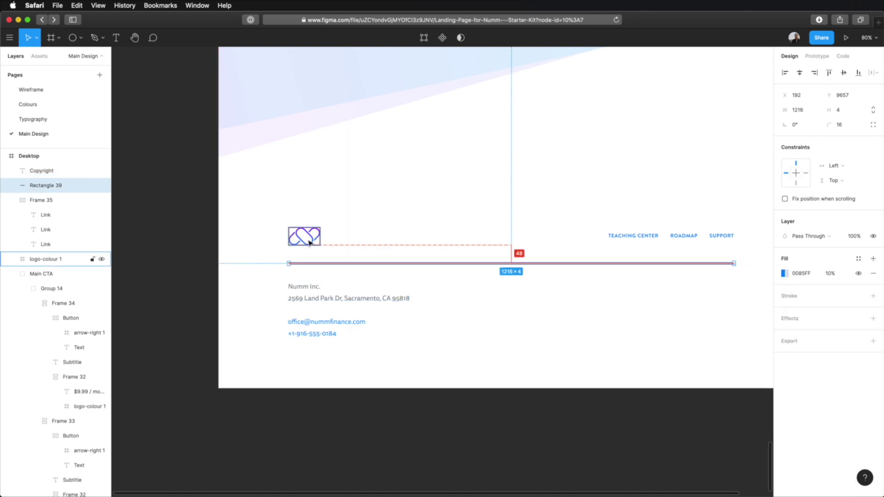
click(441, 362)
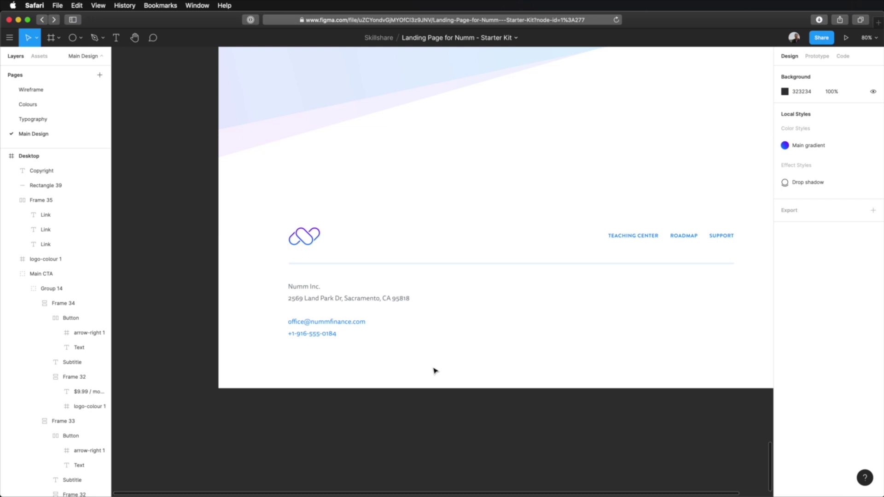
- Duplicate the address text and paste the Wireframe's '© 2010 — 2020 Numm Inc.' line into it, matching style
drag(336, 294, 336, 363)
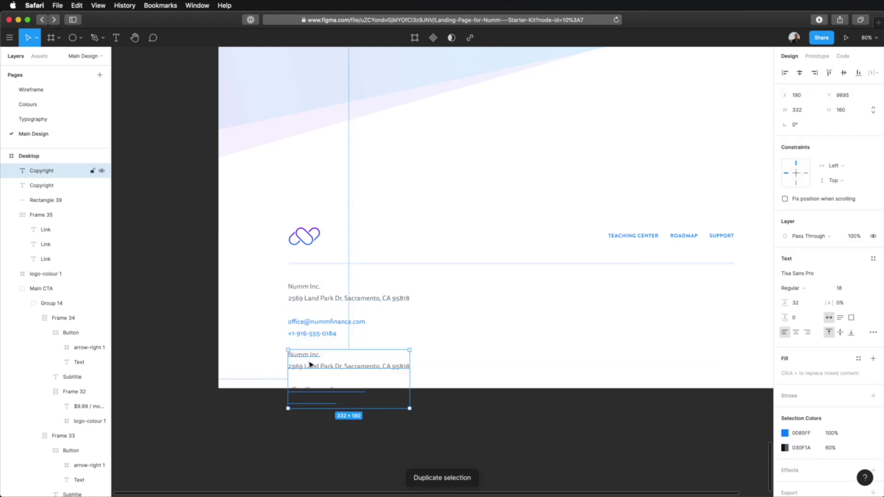
click(40, 90)
double_click(277, 421)
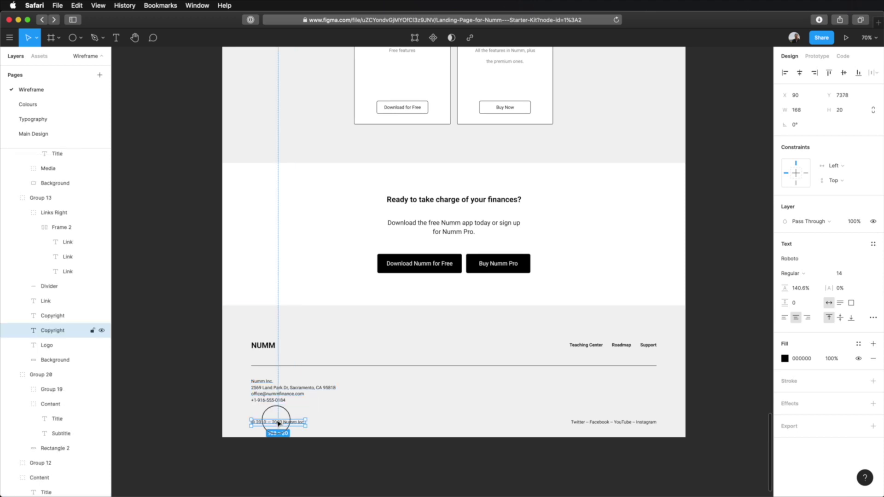
click(33, 134)
click(98, 5)
mouse_move(77, 5)
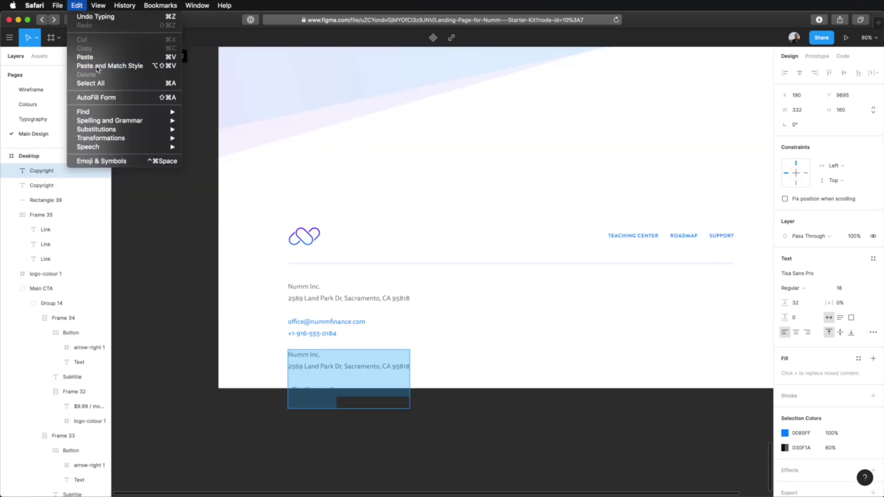
click(97, 65)
key(Escape)
- Move the copyright line down to sit 48 below the contact details
click(417, 370)
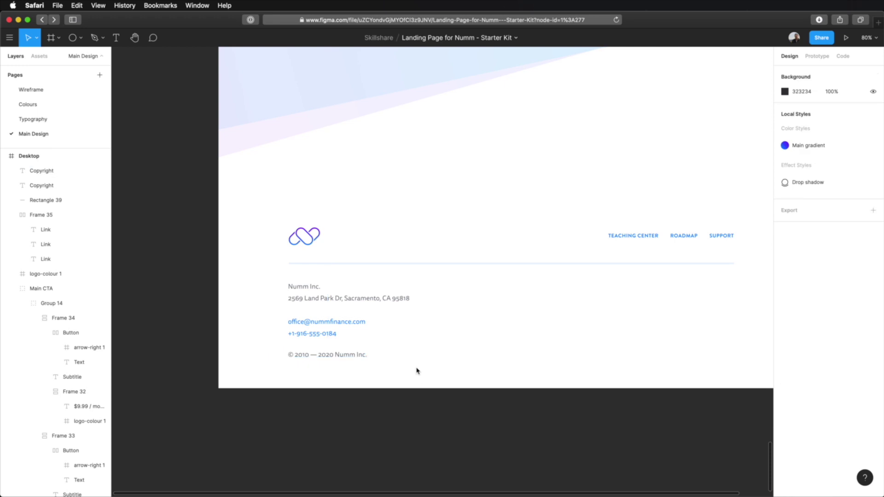
scroll(416, 371, up, 1)
click(323, 355)
key(shift+Down)
key(shift+Down)
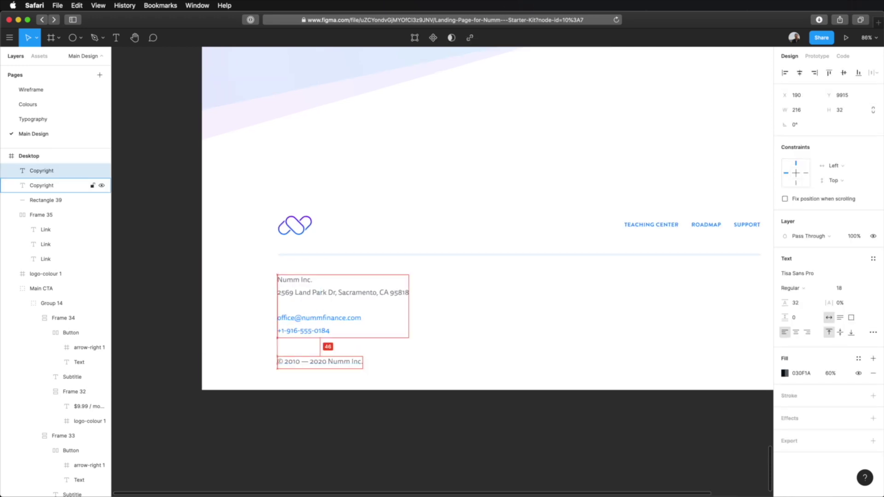
key(Down)
key(Down)
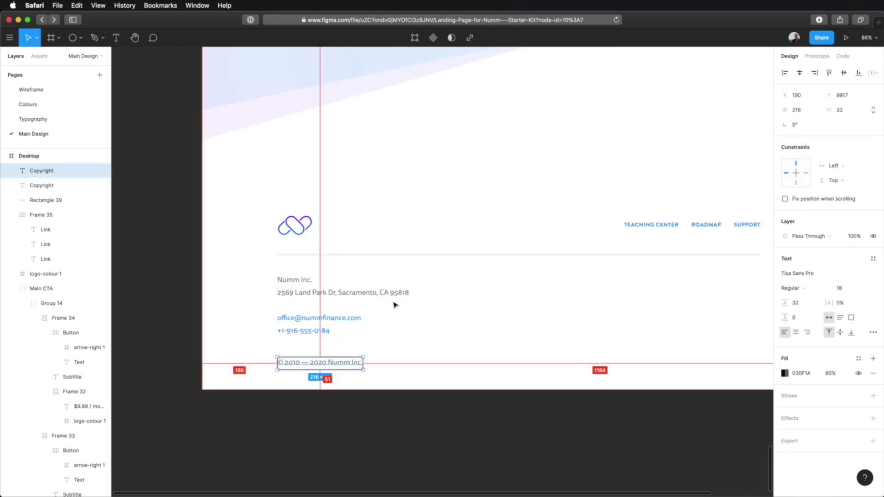
- Review the finished footer's spacing around the address block
click(493, 308)
scroll(495, 318, down, 3)
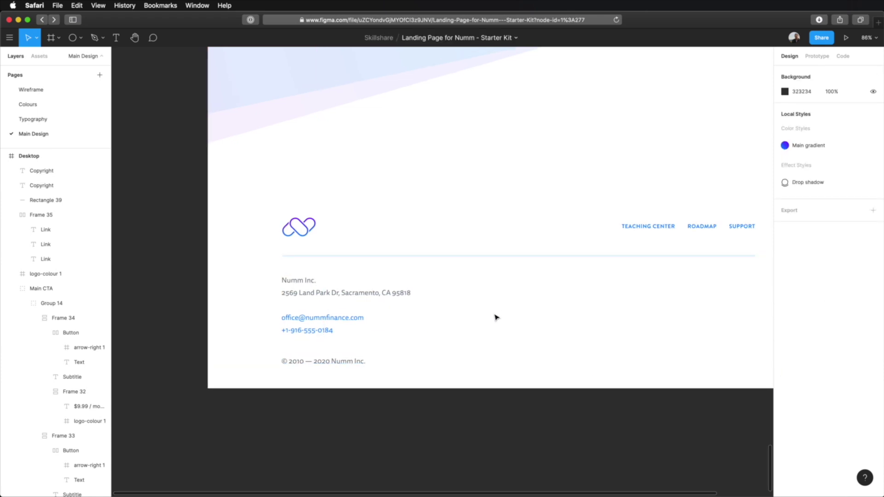
scroll(525, 320, right, 3)
click(249, 323)
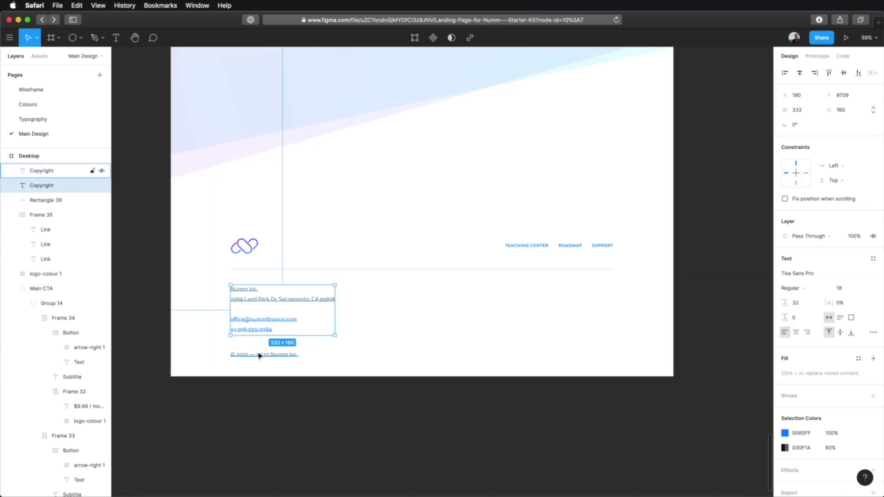
click(428, 306)
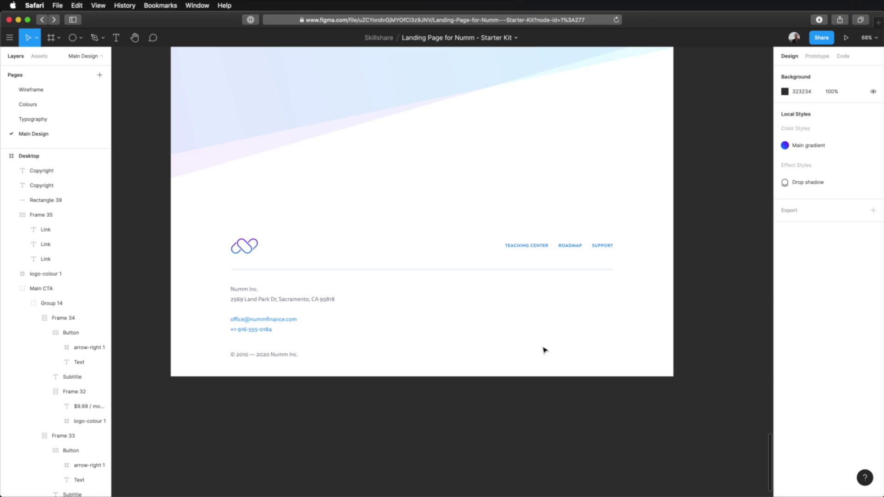
- Compare with the Wireframe page, return to the Main Design footer, and switch to Iconset
click(32, 89)
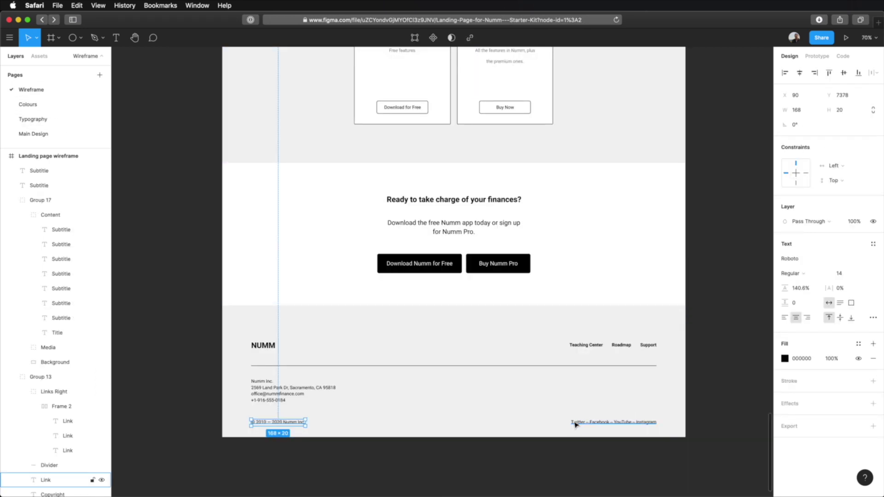
click(699, 388)
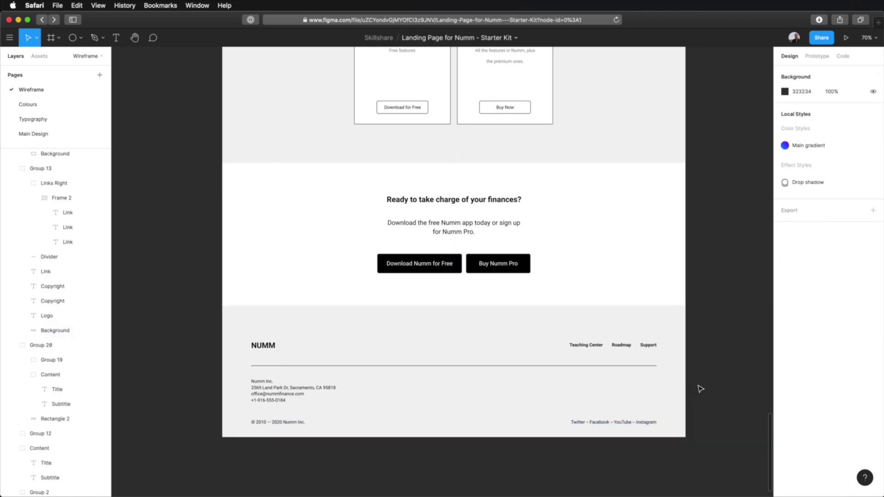
click(75, 137)
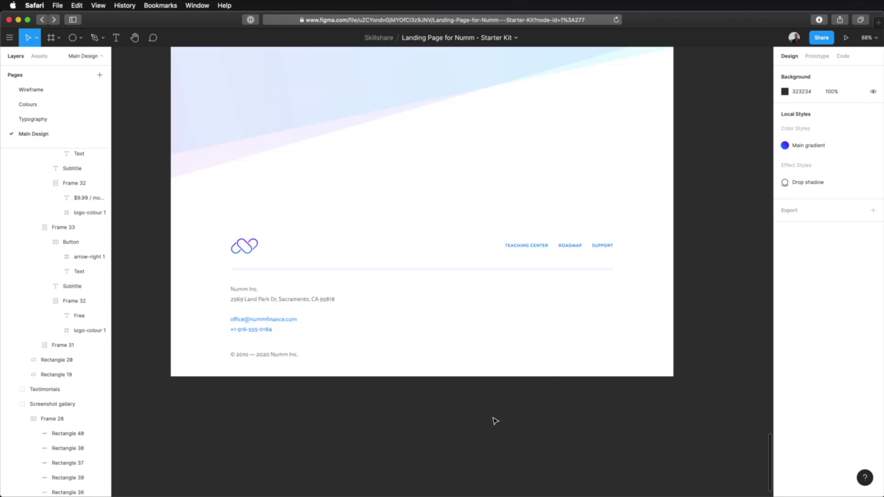
key(super+Tab)
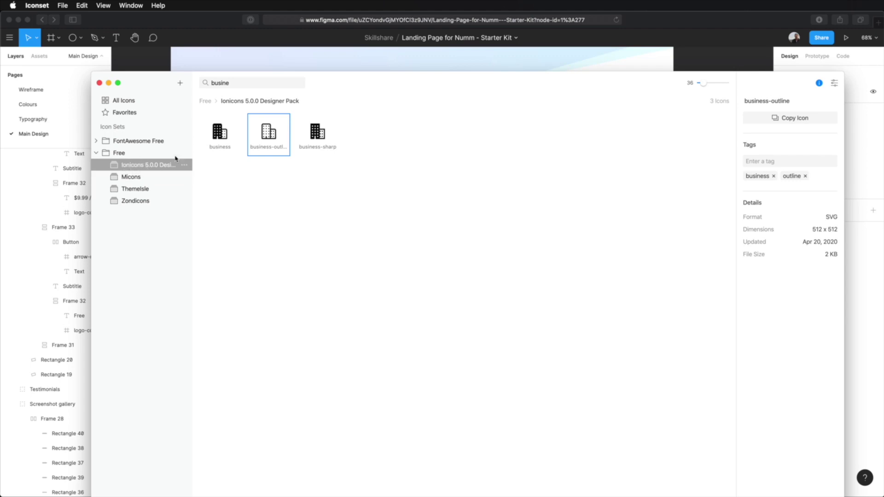
- Search Iconset for 'twitt' and copy the logo-twitter icon
click(235, 83)
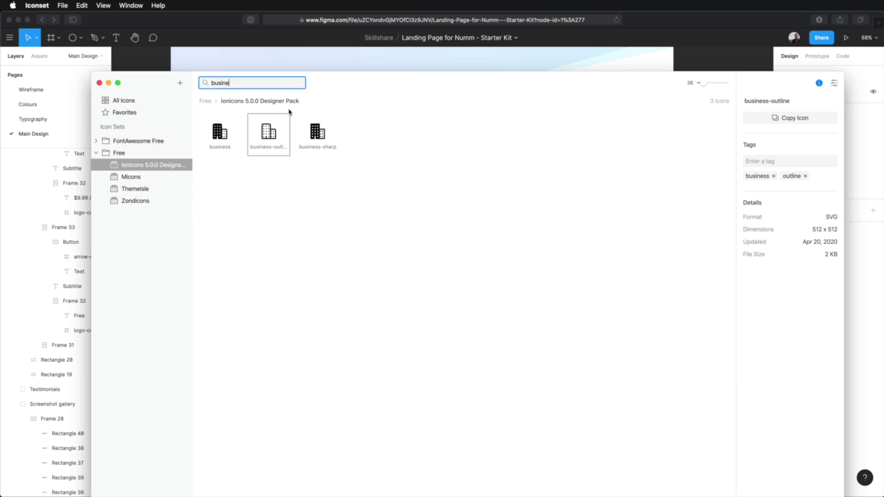
key(super+a)
text(twitt)
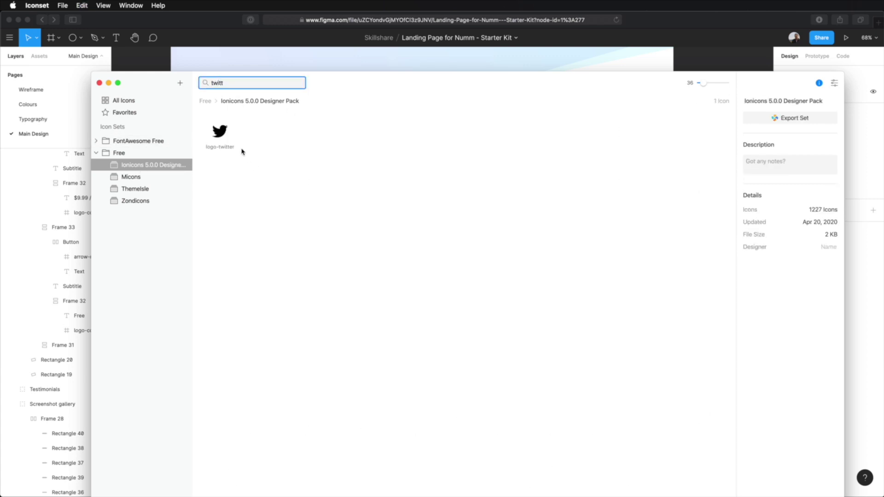
right_click(226, 131)
click(239, 136)
- Paste the Twitter logo into the footer, scaled to 24×24 and level with the e-mail line
click(496, 377)
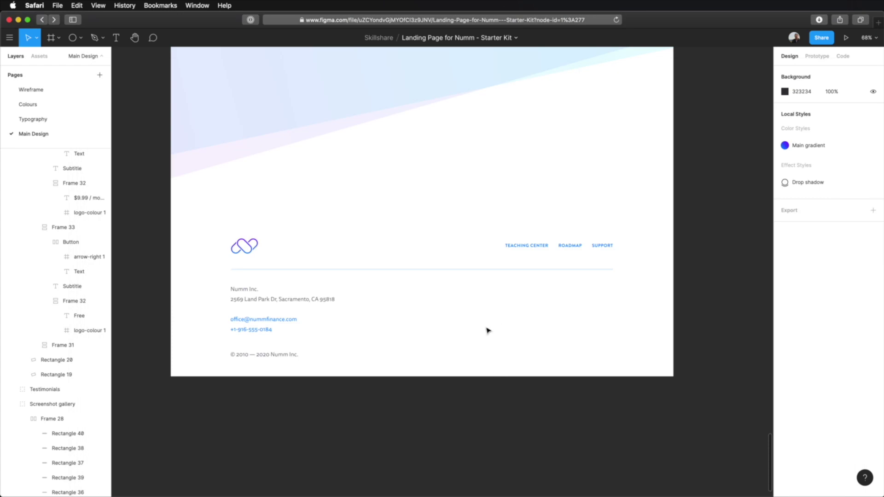
key(super+v)
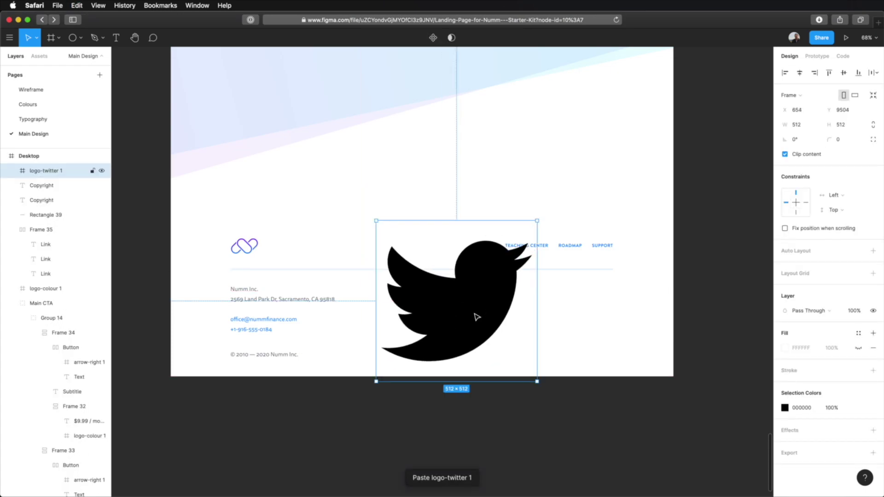
key(k)
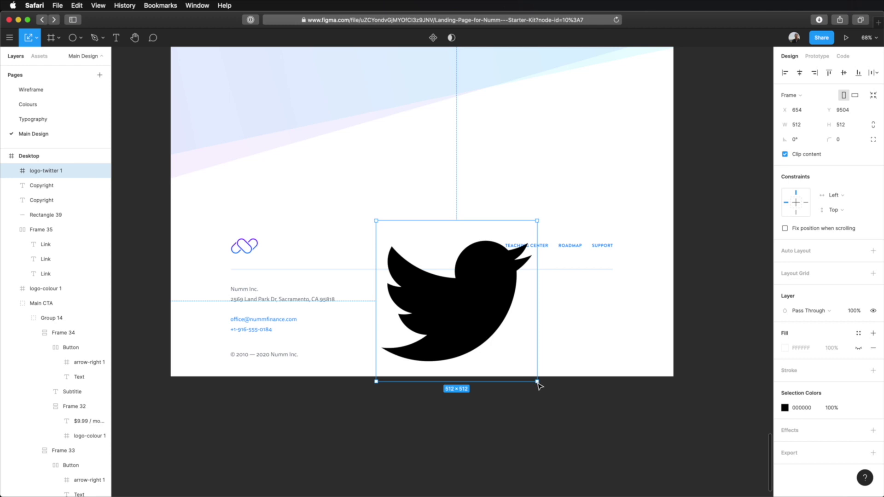
drag(539, 383, 487, 321)
key(Tab)
key(Tab)
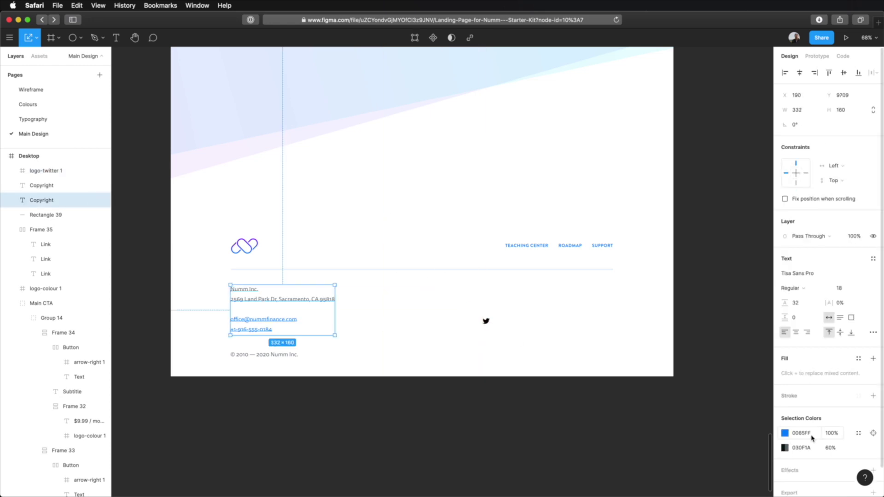
click(801, 447)
click(485, 321)
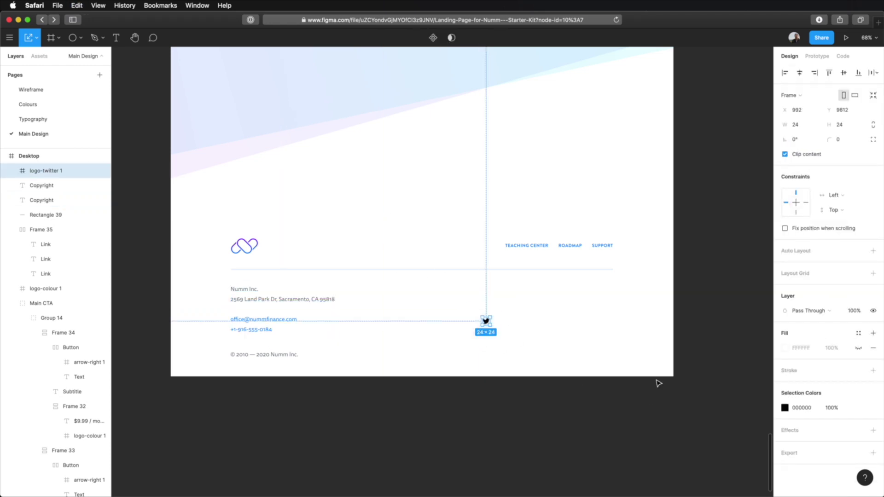
key(Tab)
key(Tab)
click(674, 386)
scroll(623, 365, up, 3)
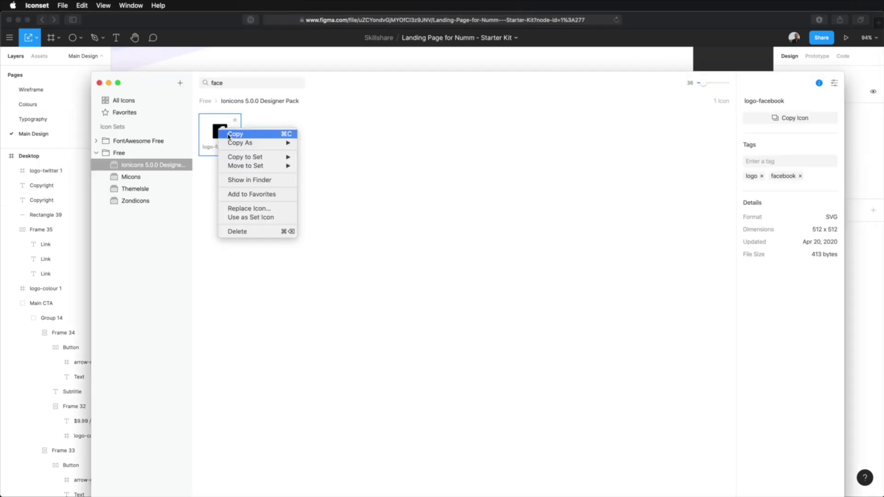
- Paste a 24×24 Facebook logo into the Desktop frame and place it beside the Twitter logo
key(Escape)
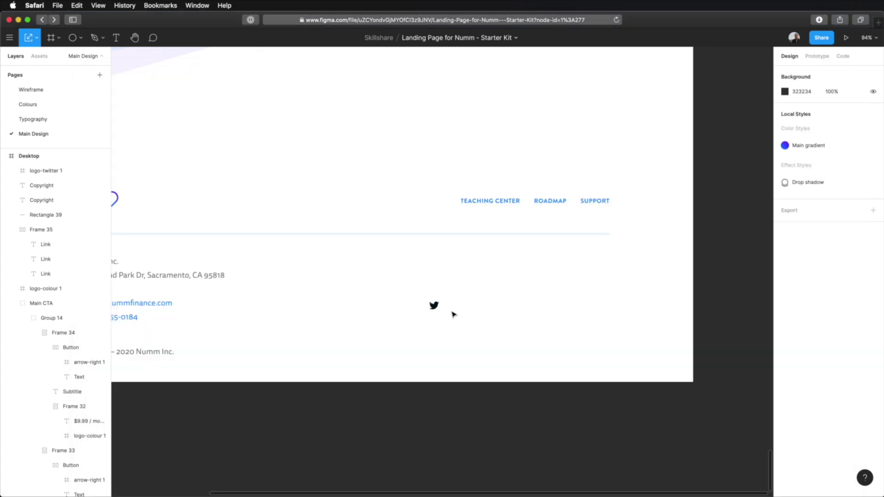
key(super+v)
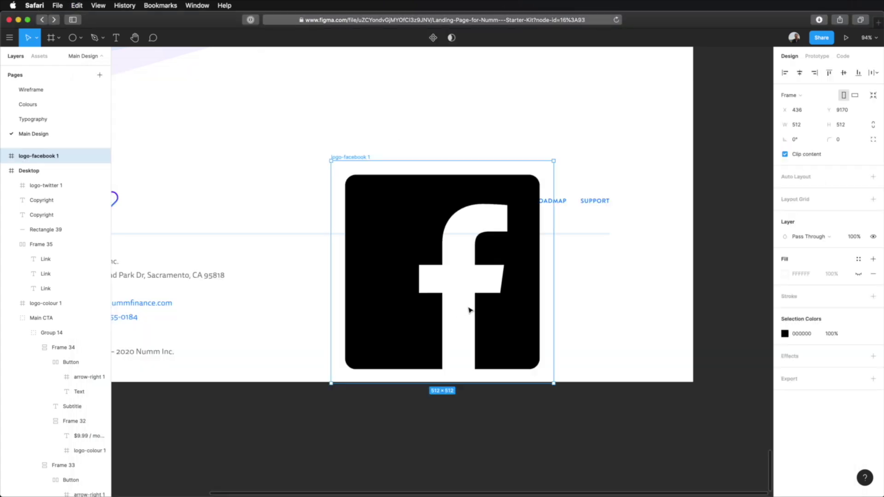
key(k)
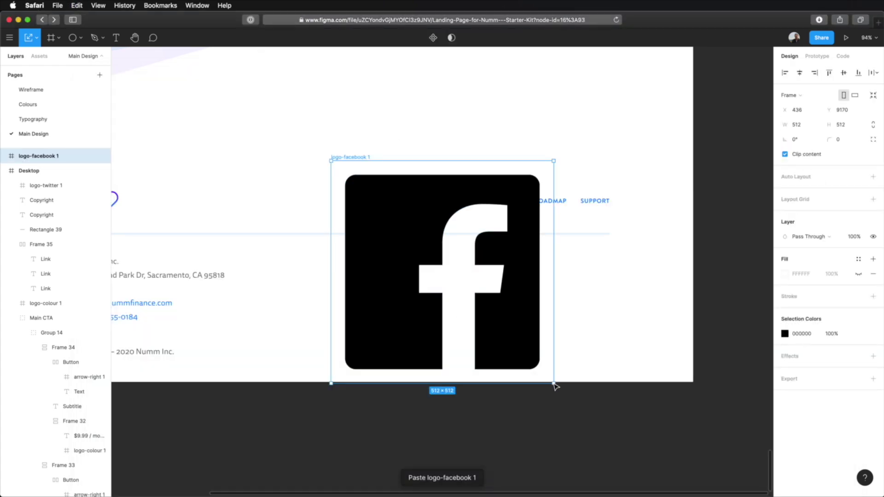
drag(553, 383, 341, 174)
key(super+x)
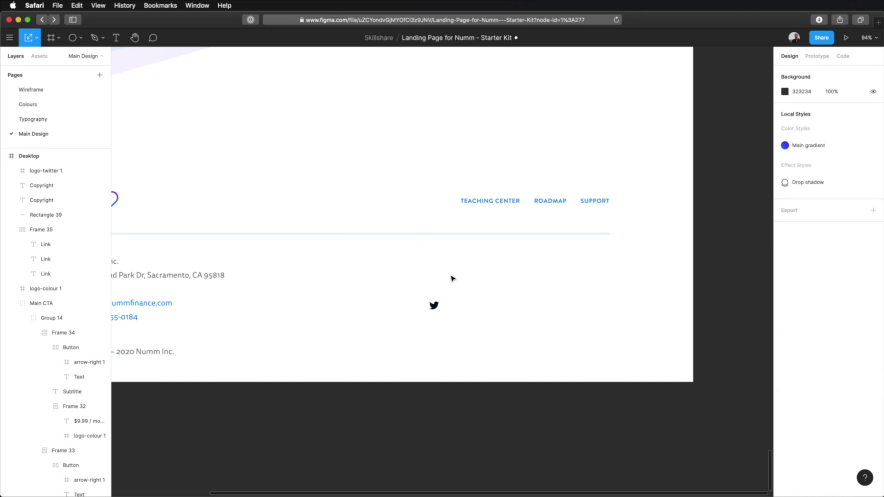
key(super+v)
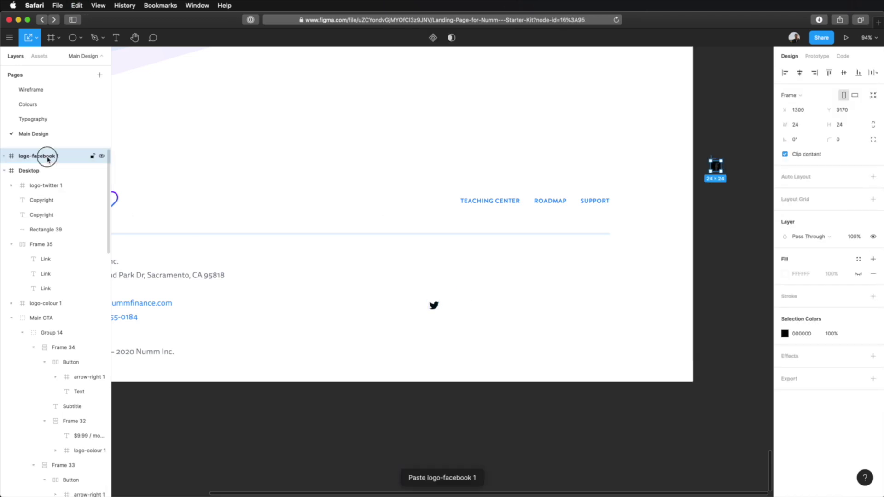
drag(39, 156, 48, 171)
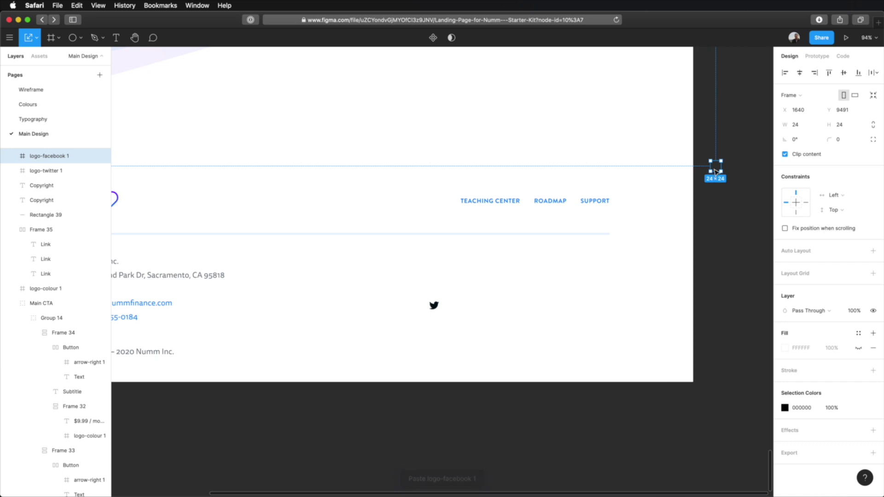
drag(715, 166, 457, 303)
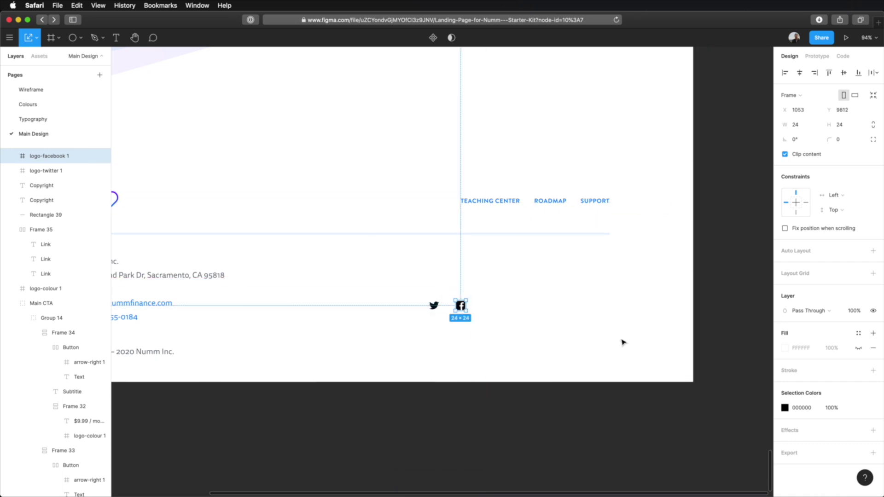
click(553, 323)
- Search Iconset for 'inst' and copy the logo-instagram icon
key(super+Tab)
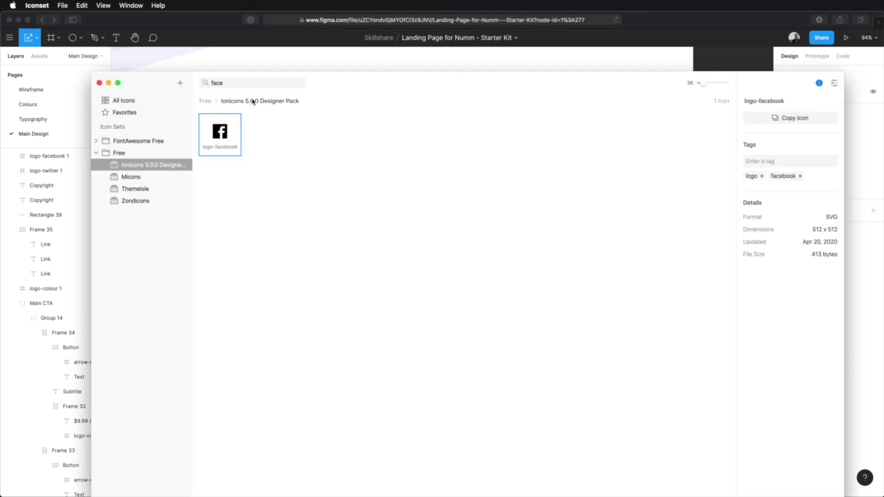
double_click(231, 83)
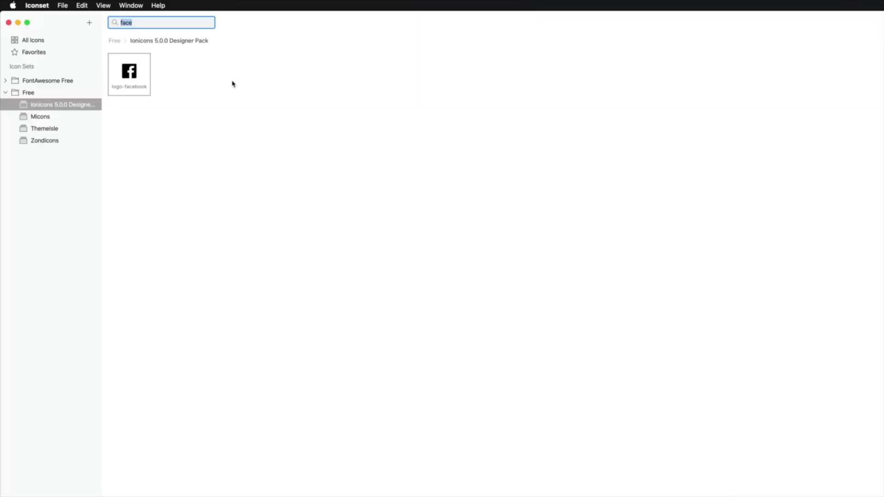
text(insta)
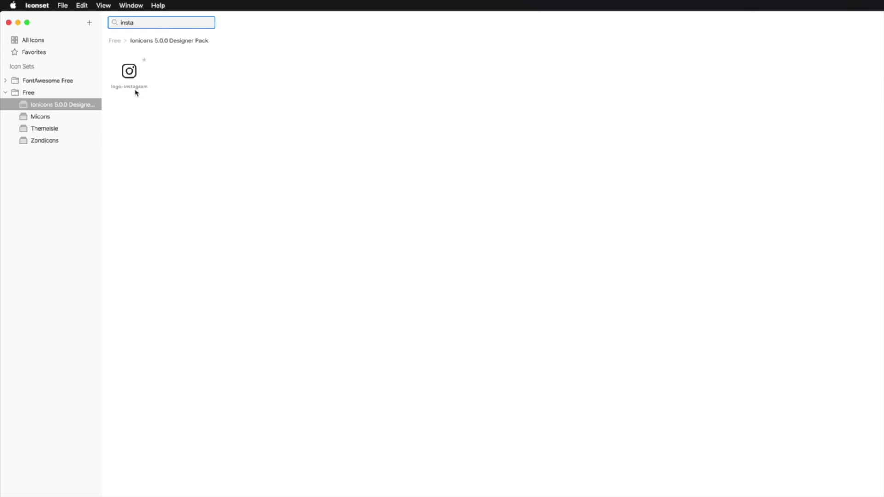
right_click(134, 76)
click(145, 81)
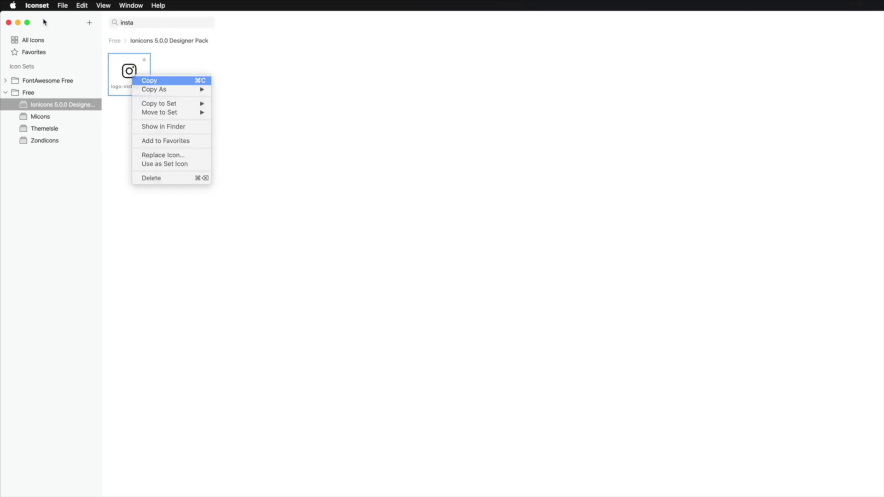
click(18, 22)
click(440, 279)
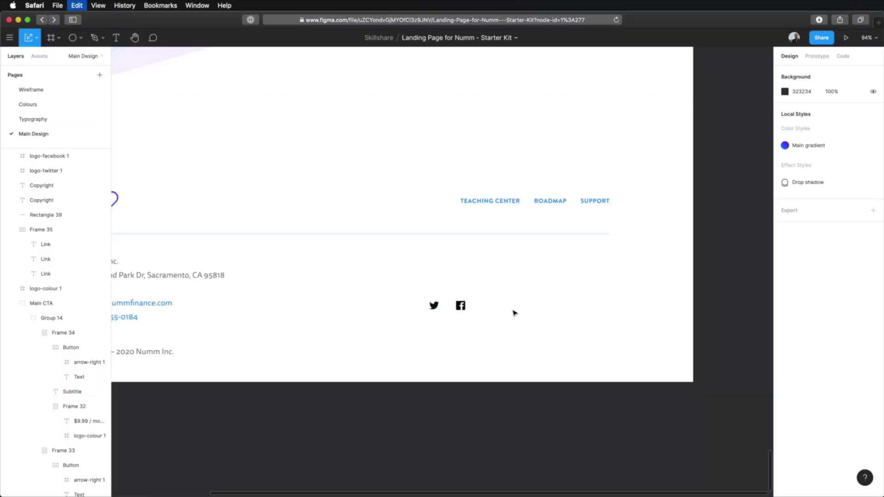
- Paste the Instagram logo into the Desktop frame and scale it to 24×24 beside Facebook
key(super+v)
drag(30, 159, 34, 171)
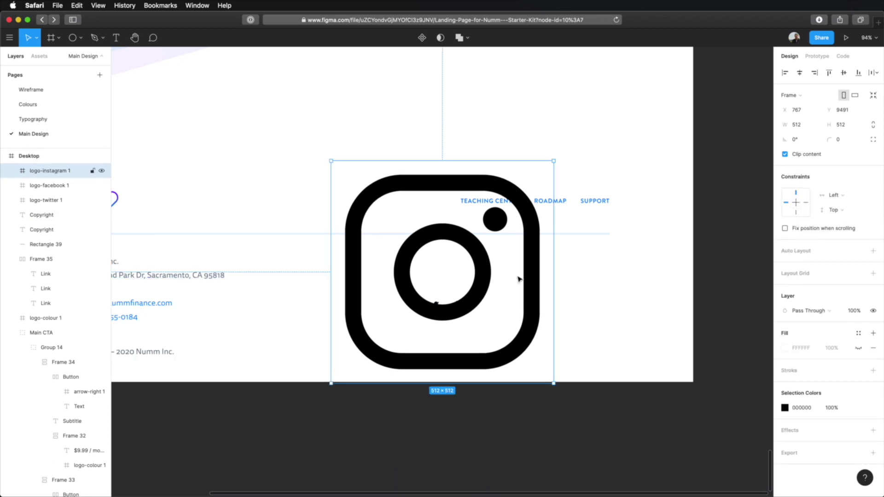
key(k)
drag(554, 384, 396, 356)
- Wrap the three social logos in an auto-layout row with 32 spacing
click(509, 321)
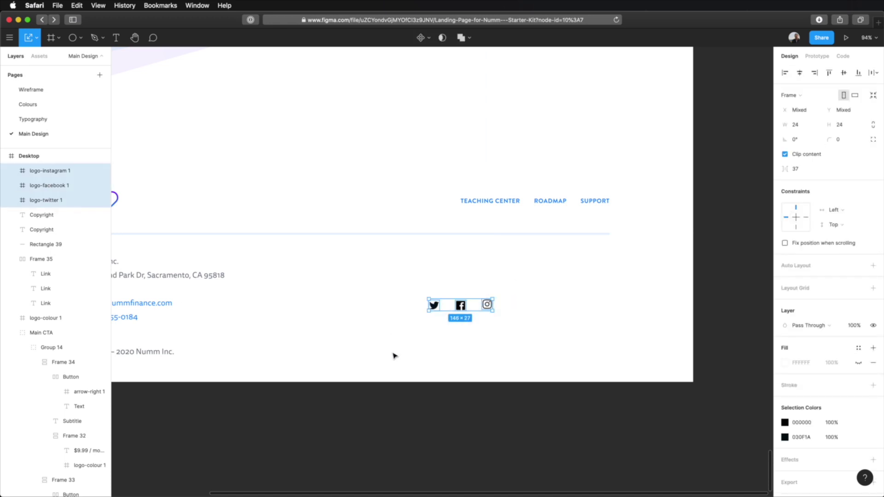
key(shift+a)
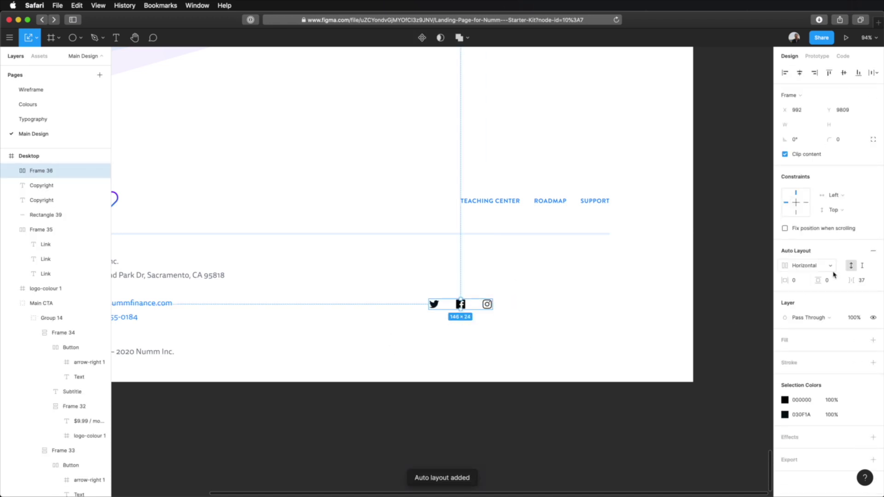
click(860, 280)
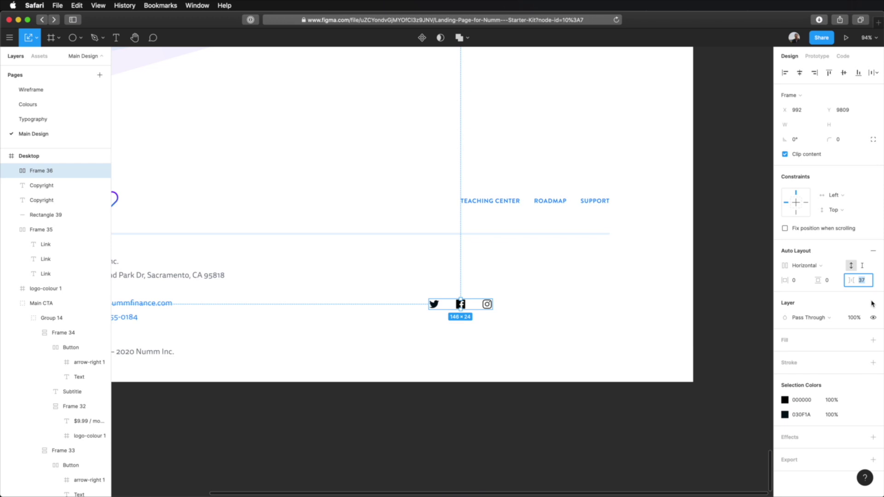
key(Tab)
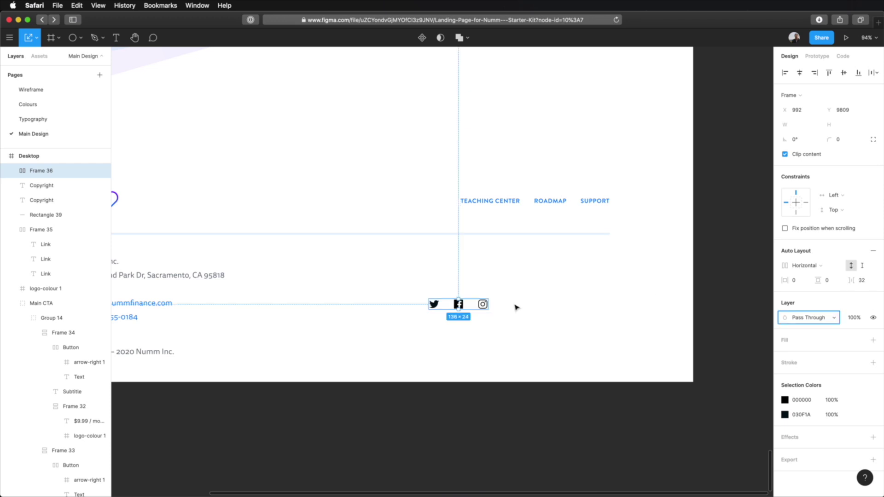
- Recolour the social logos from 000000 to 030F1A using the address text's colour
click(483, 304)
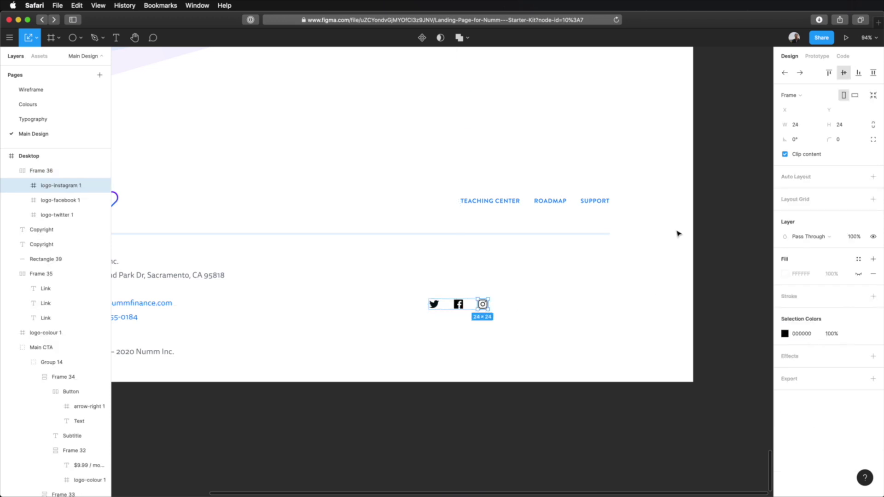
click(458, 304)
click(433, 304)
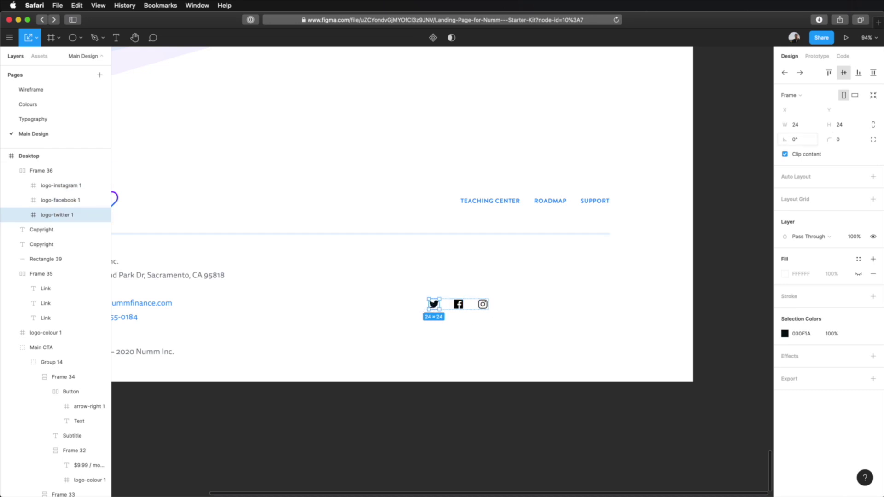
click(570, 266)
click(487, 304)
click(801, 415)
key(super+c)
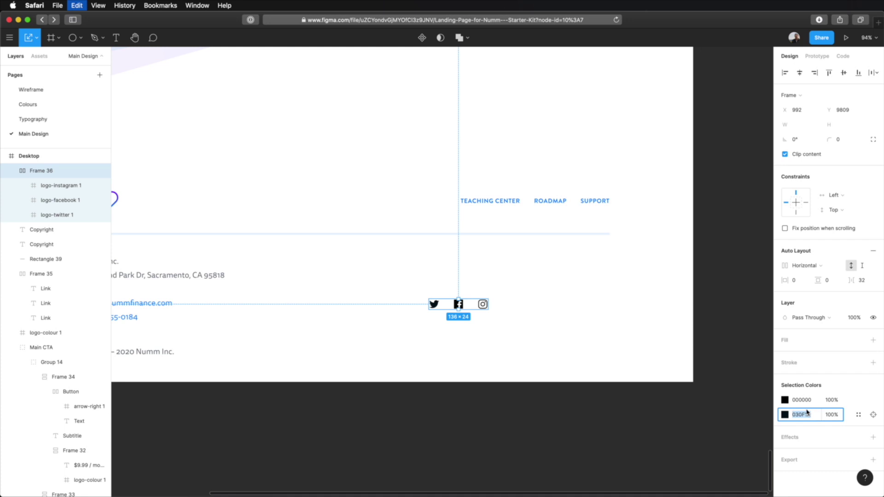
key(shift+Tab)
key(shift+Tab)
key(super+v)
key(Tab)
click(529, 320)
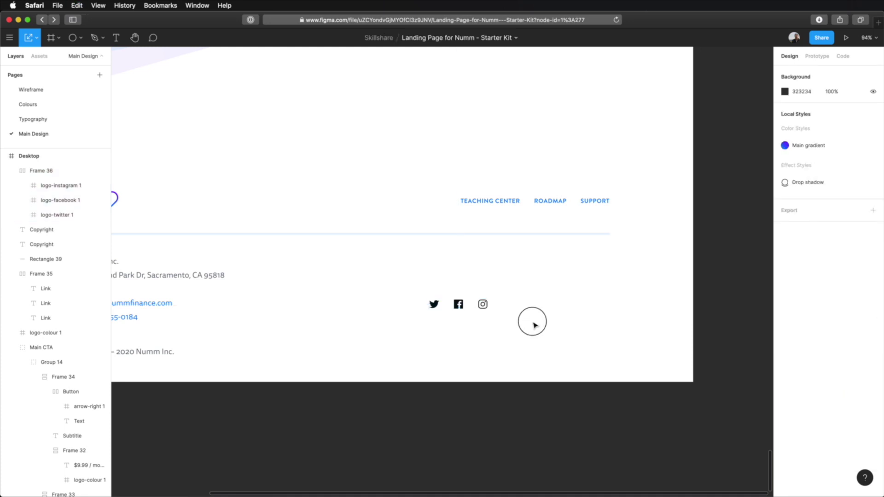
- Align the copyright line and social icons along their vertical centers
drag(529, 320, 594, 296)
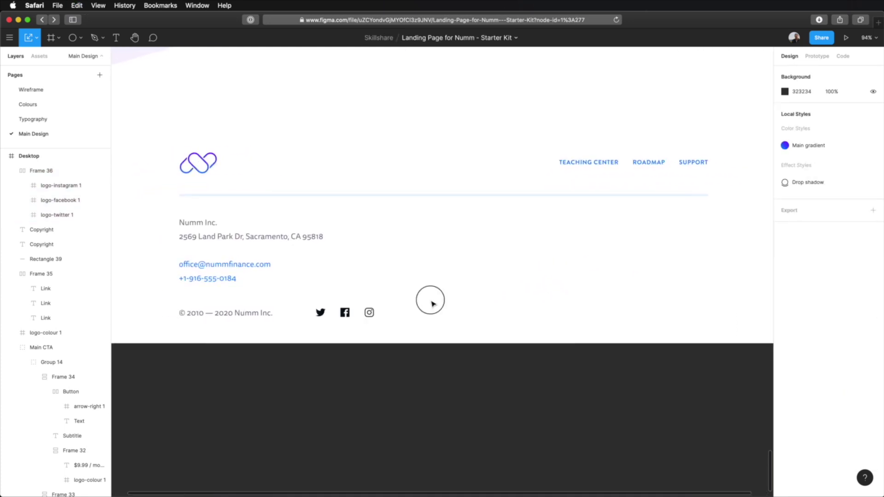
drag(430, 300, 156, 336)
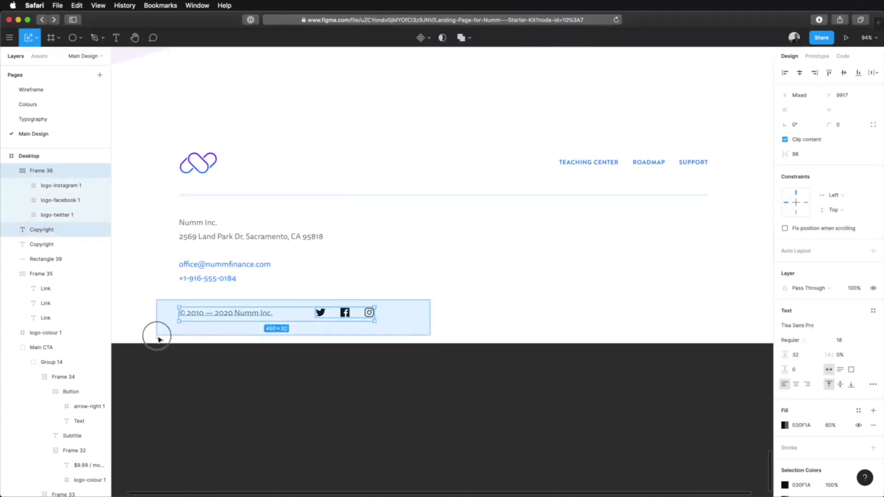
click(850, 75)
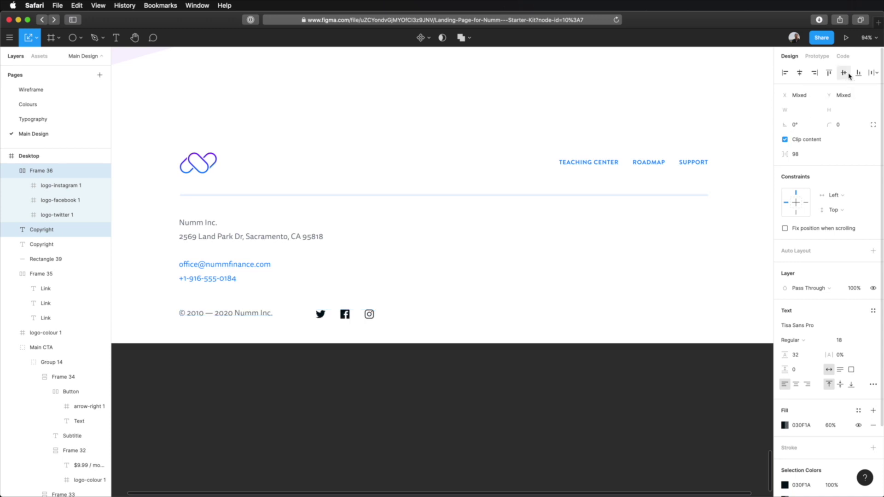
click(425, 312)
scroll(439, 314, right, 3)
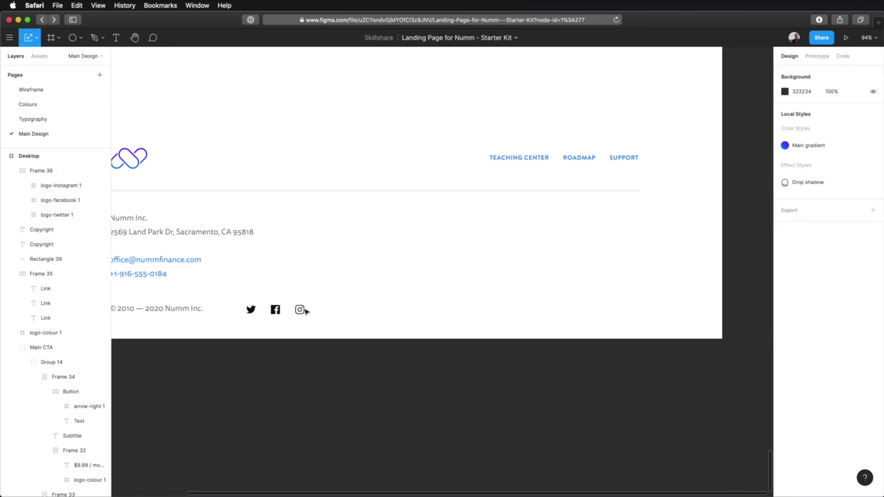
- Move the social icon row to the footer's right edge at X 1272
click(275, 311)
drag(275, 309, 608, 307)
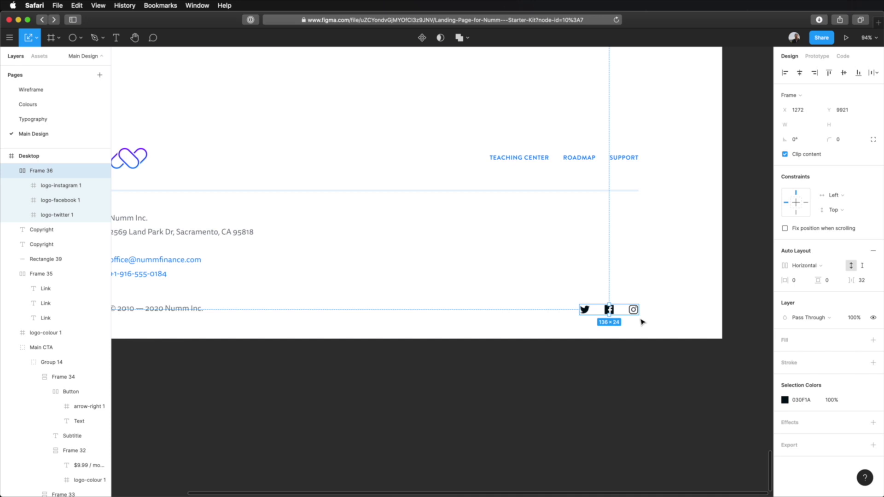
key(ctrl+g)
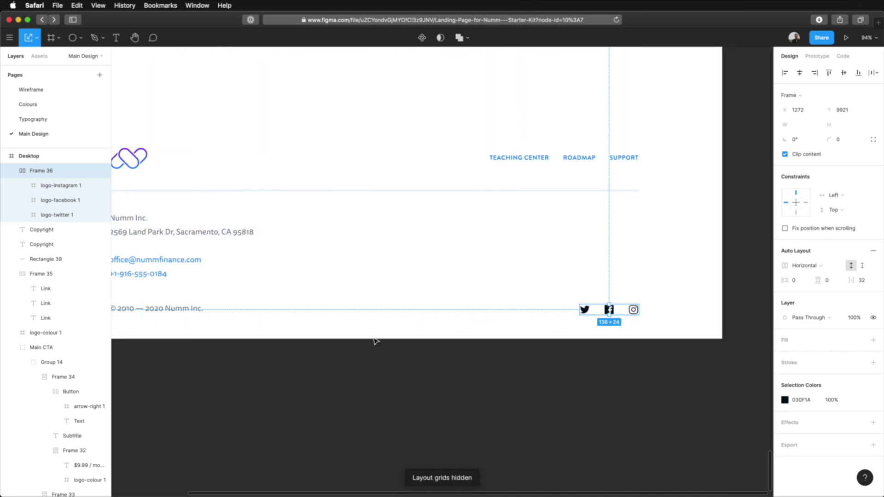
key(ctrl+g)
scroll(359, 343, left, 2)
- Group the copyright text and social icons as Group 15
shift+click(209, 320)
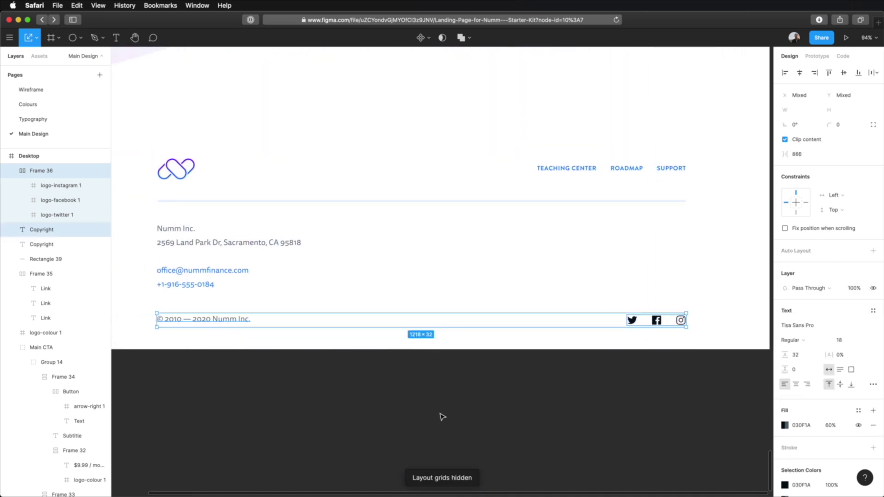
key(super+g)
click(464, 416)
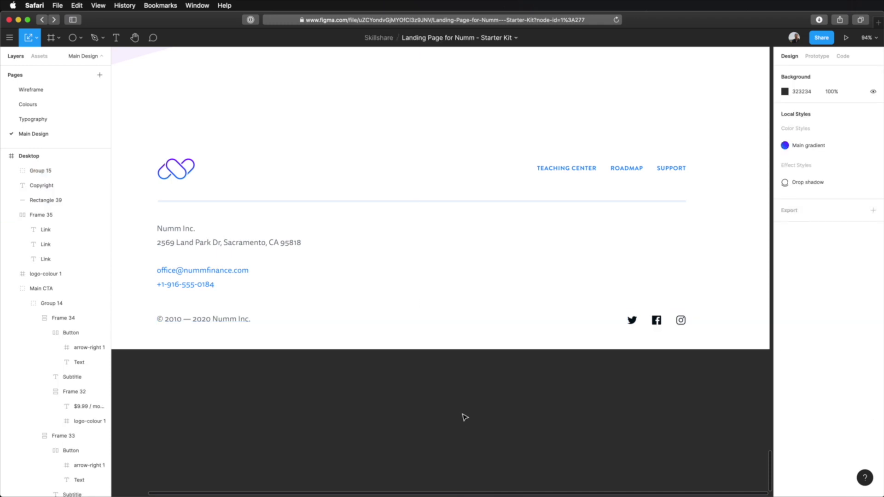
ctrl+scroll(465, 418, down, 3)
- Check the 48px spacing between the footer's copyright row, address block and divider line
ctrl+scroll(465, 418, down, 3)
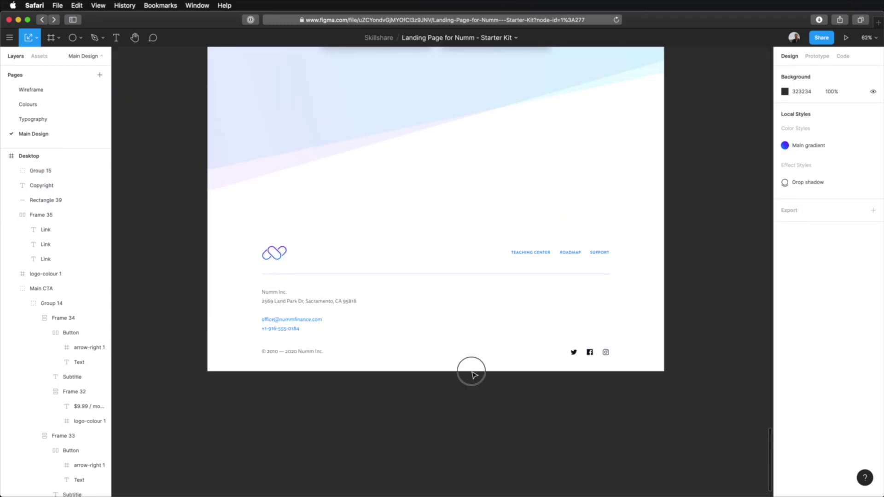
scroll(469, 371, up, 2)
click(339, 383)
key(alt)
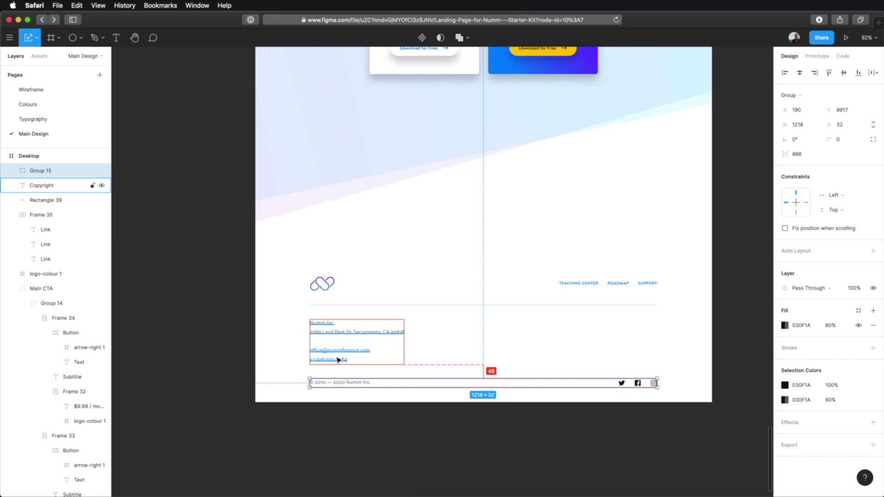
click(339, 336)
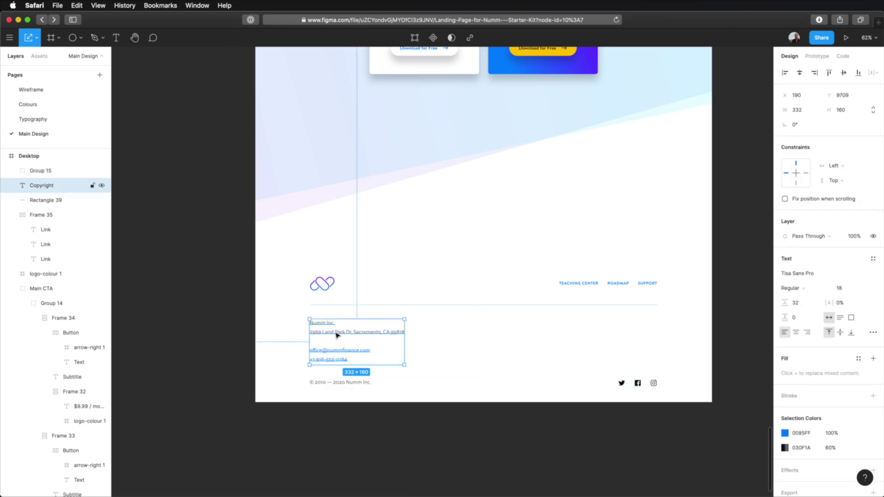
click(347, 306)
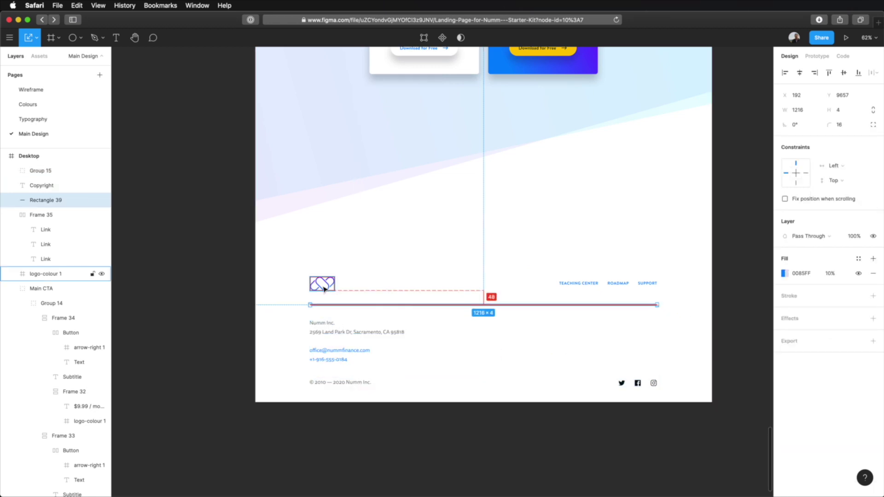
click(732, 322)
- Group all footer elements together and collapse the expanded layer sections above
drag(731, 263, 304, 422)
key(super+g)
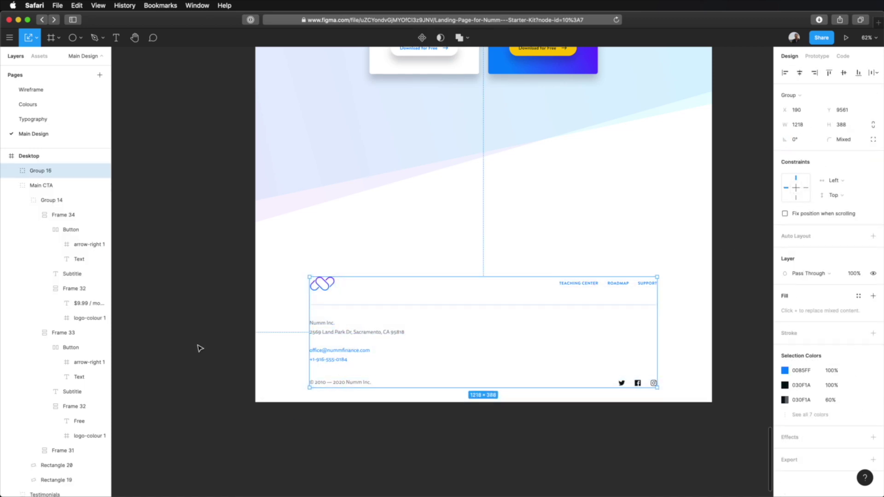
click(11, 186)
click(12, 201)
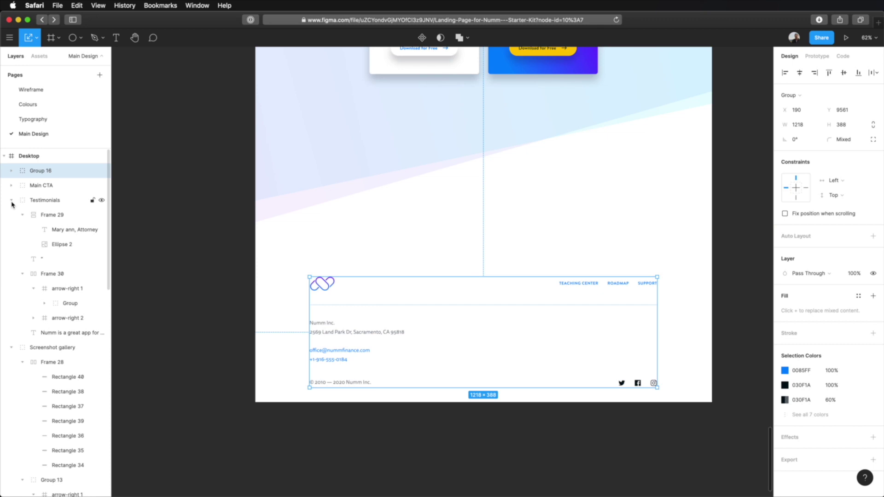
click(12, 202)
click(11, 215)
click(12, 230)
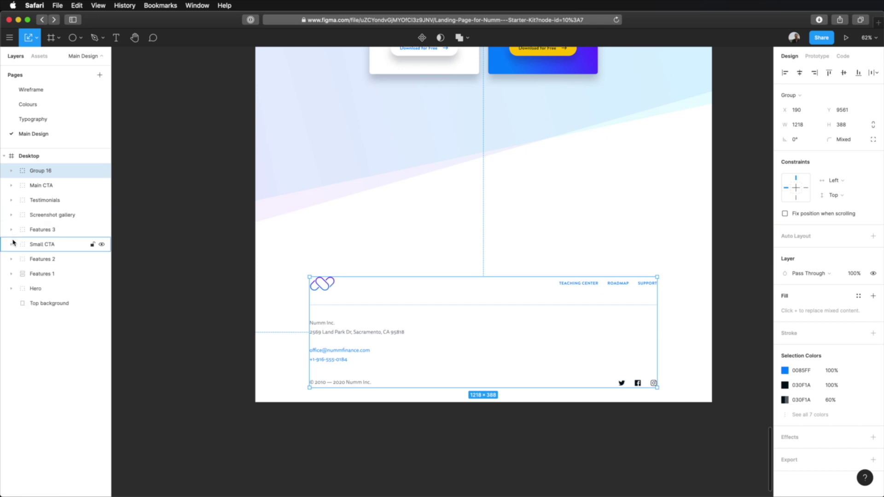
- Rename the new 1218×388 group to 'Footer'
double_click(40, 170)
text(Foo)
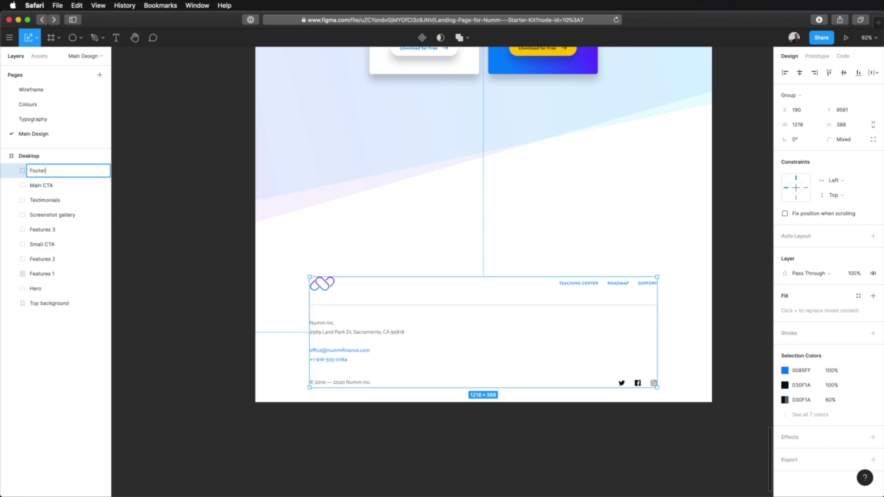
text(ter)
key(Return)
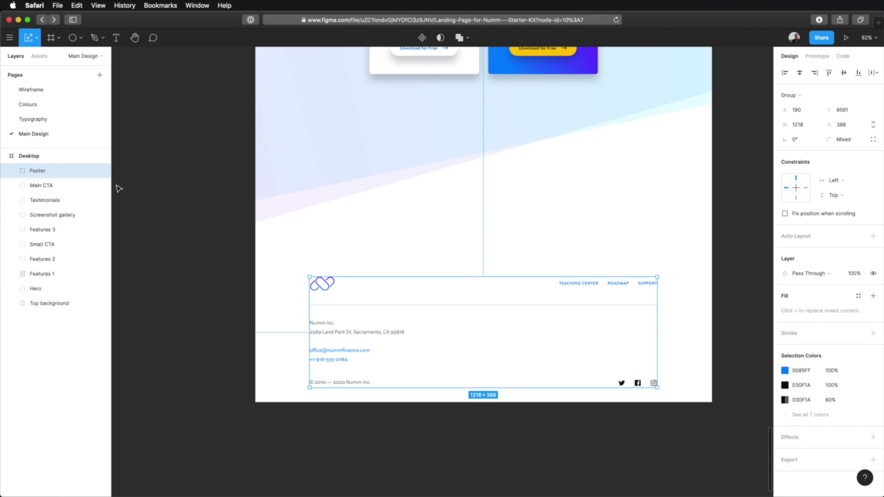
click(662, 230)
scroll(635, 260, down, 3)
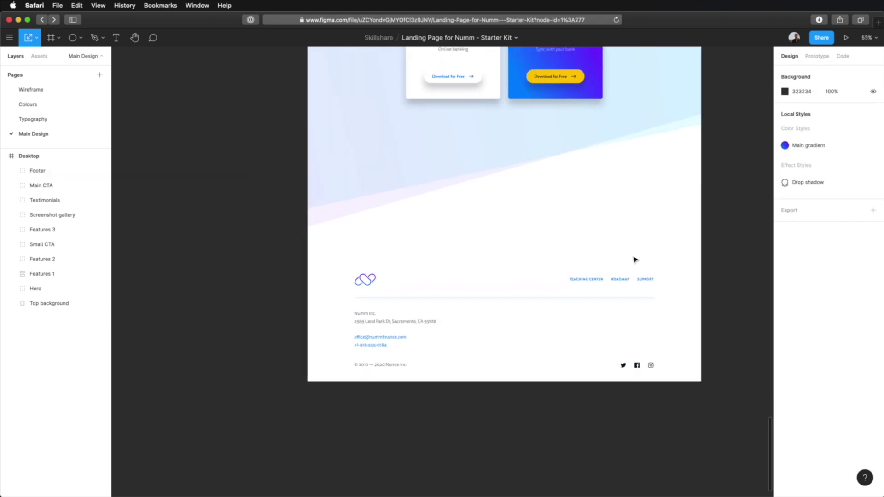
scroll(608, 198, up, 10)
scroll(599, 341, up, 10)
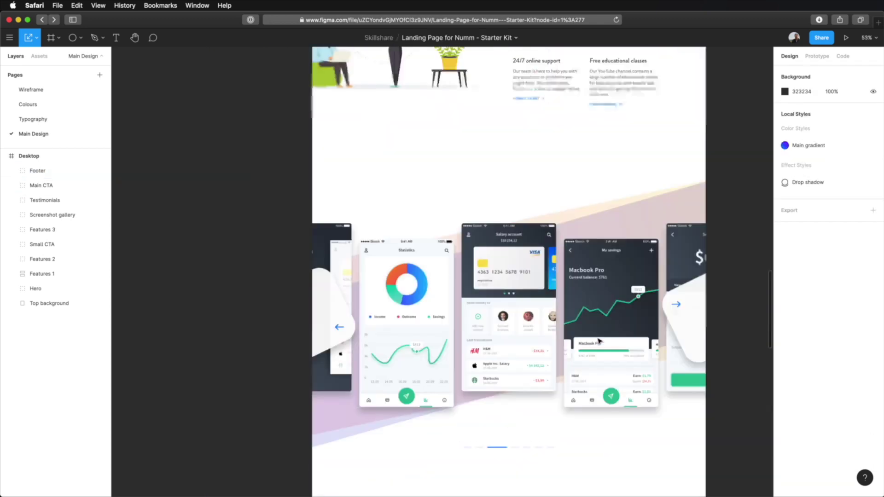
scroll(599, 341, up, 20)
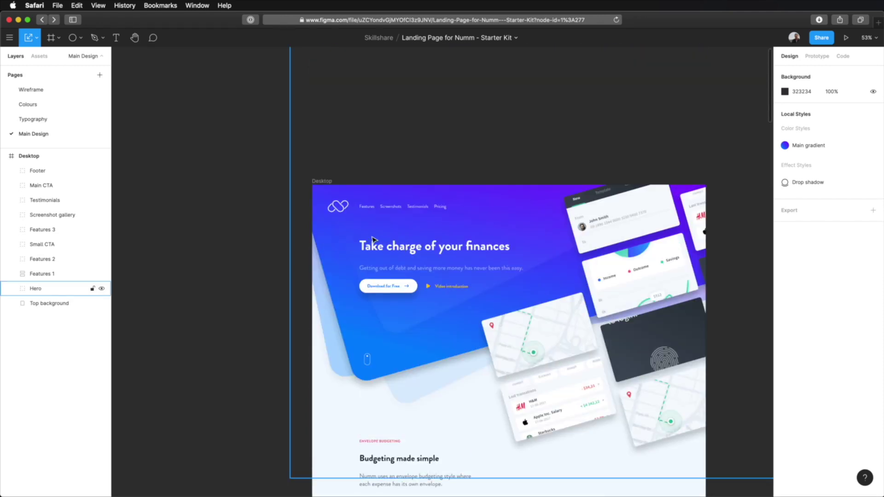
double_click(343, 211)
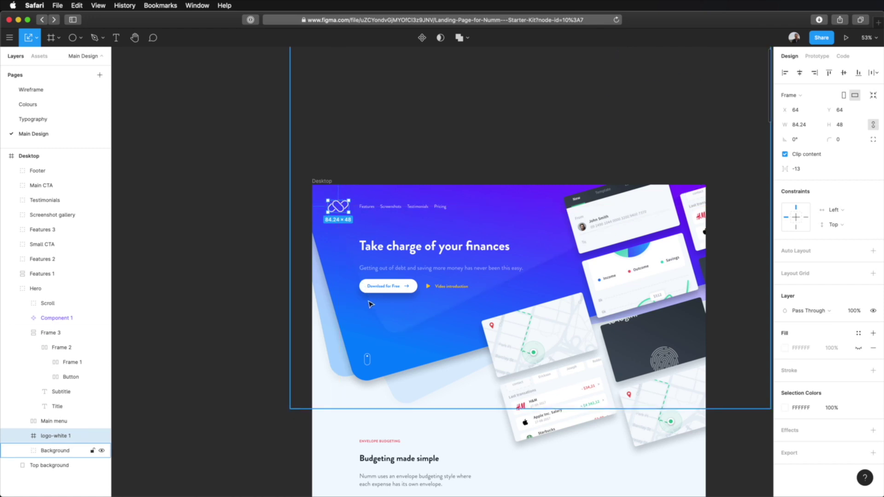
scroll(388, 225, up, 5)
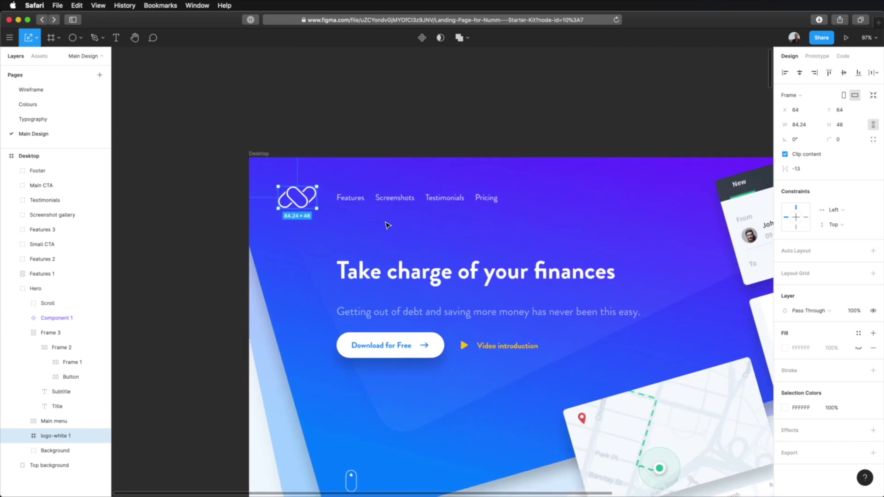
scroll(345, 212, up, 6)
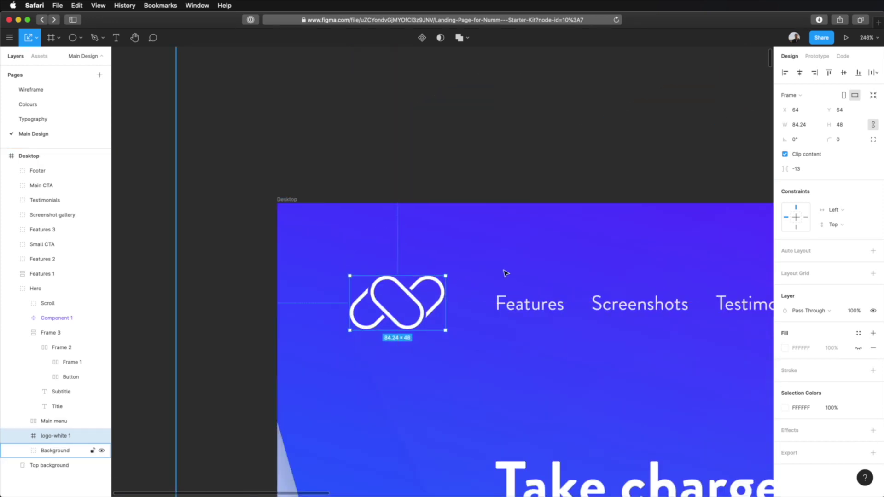
scroll(506, 270, down, 10)
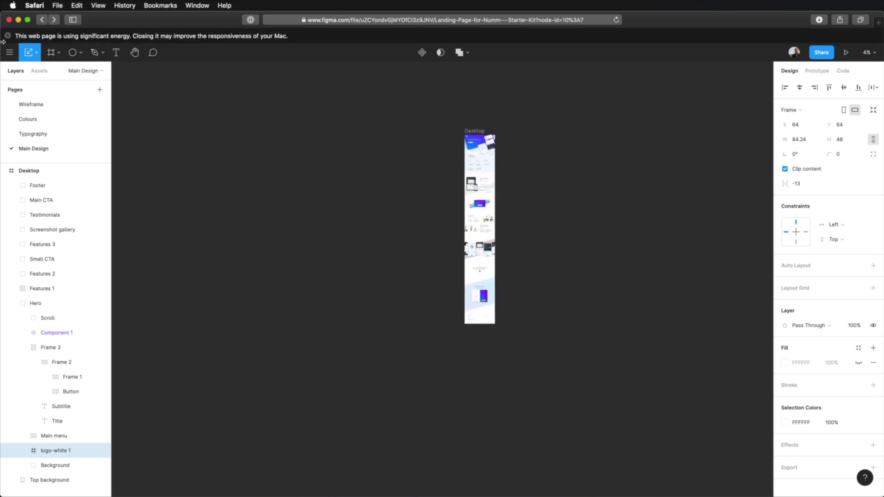
click(8, 36)
click(537, 332)
drag(519, 323, 434, 279)
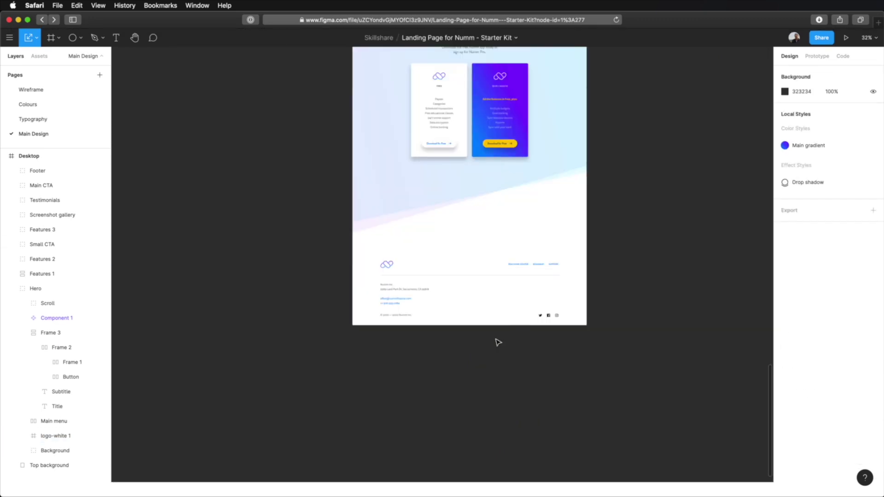
scroll(368, 285, up, 5)
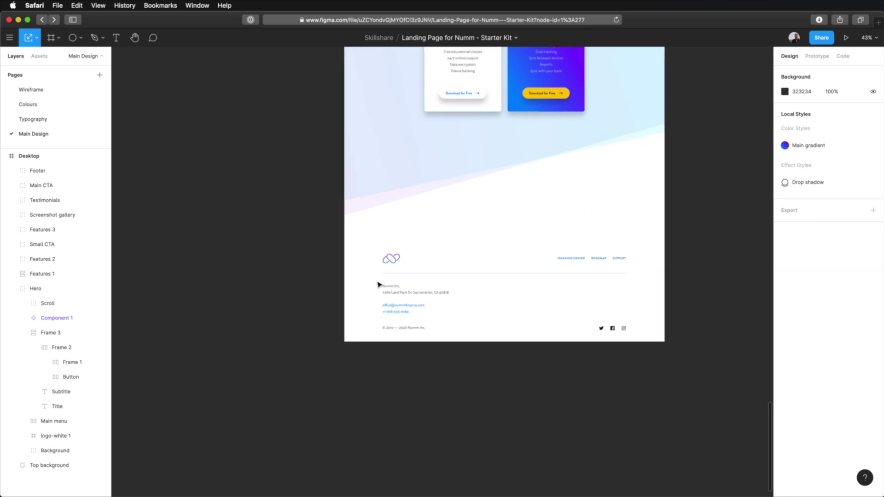
- Extend the Desktop frame so 64px of space sits below the footer's copyright line
scroll(461, 290, right, 3)
click(492, 277)
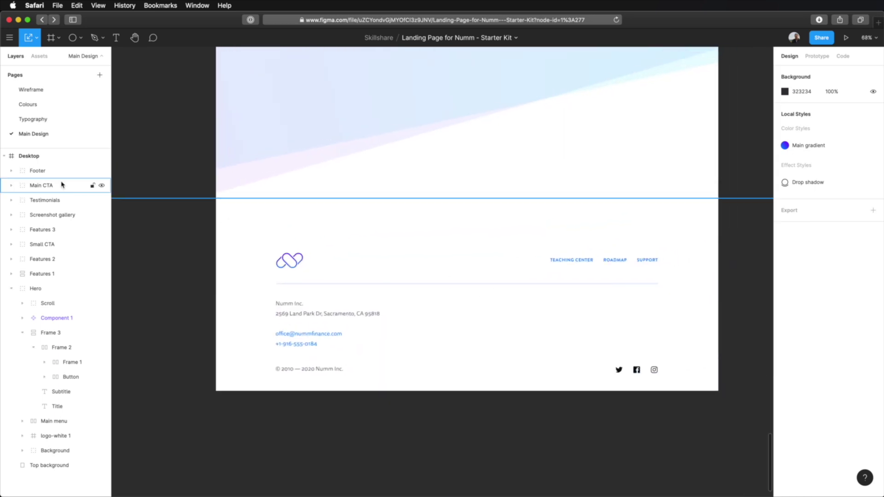
click(37, 156)
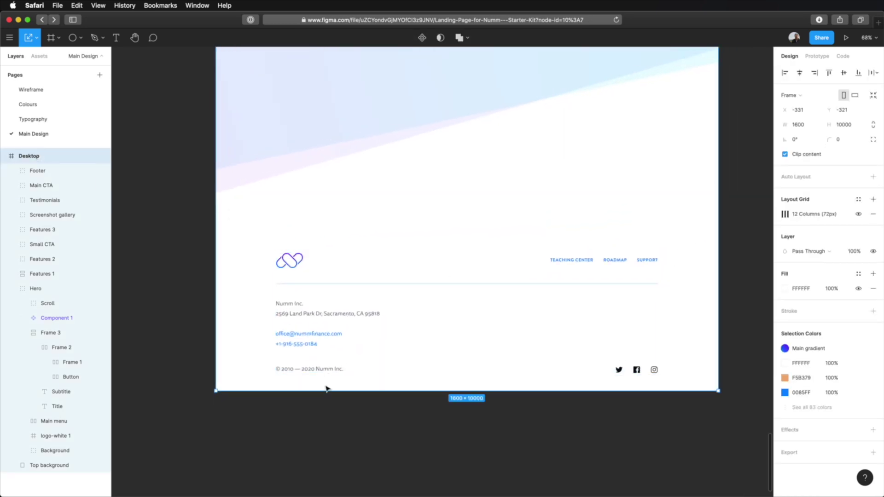
key(alt)
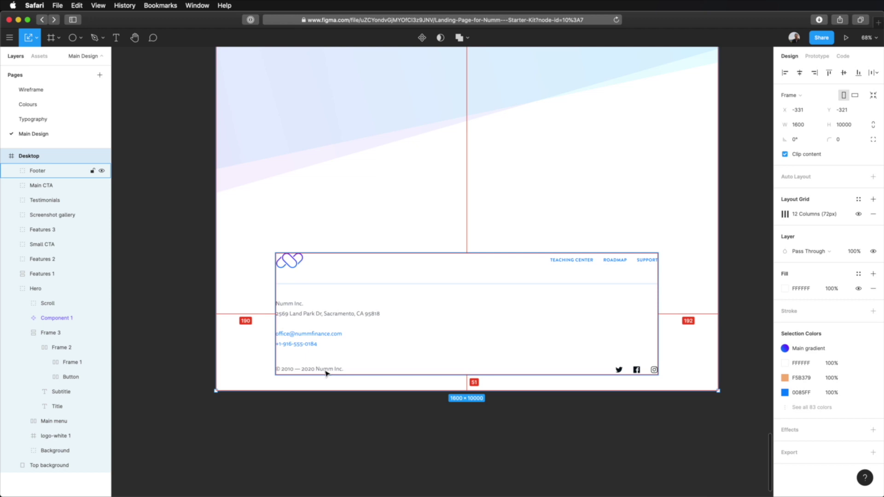
key(super)
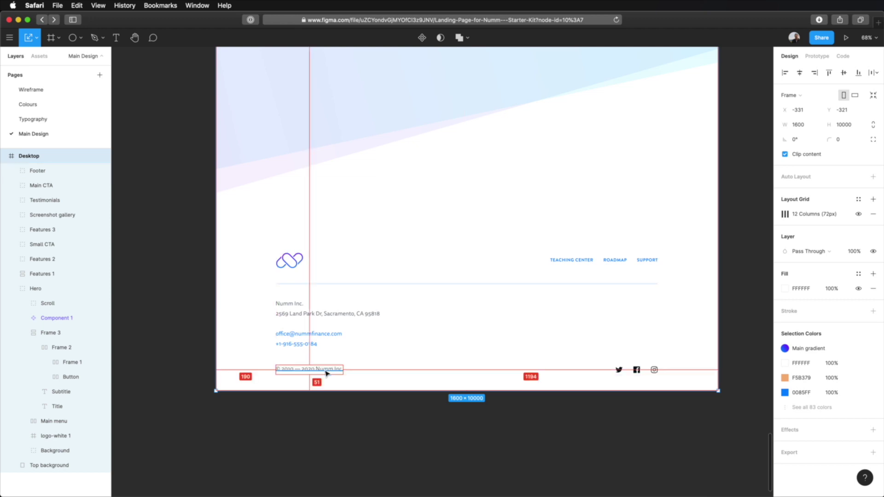
key(super+shift+Down)
key(super+Down)
key(super+Down)
key(super+Down)
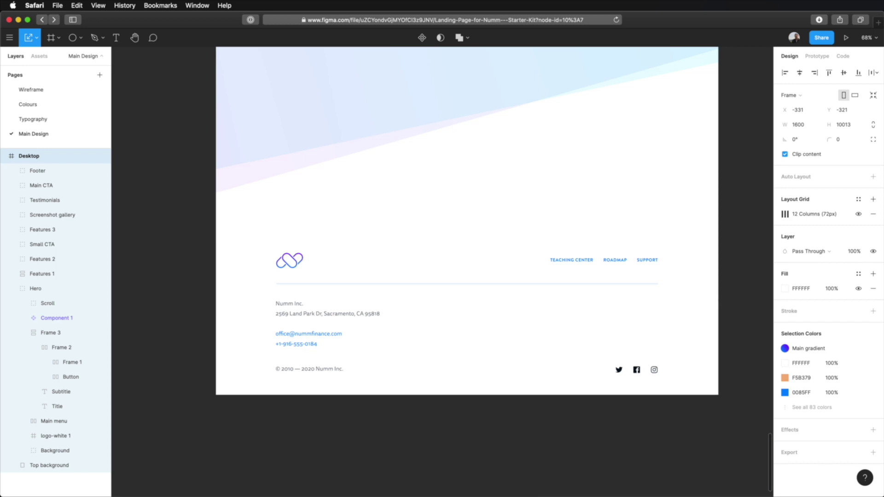
click(497, 451)
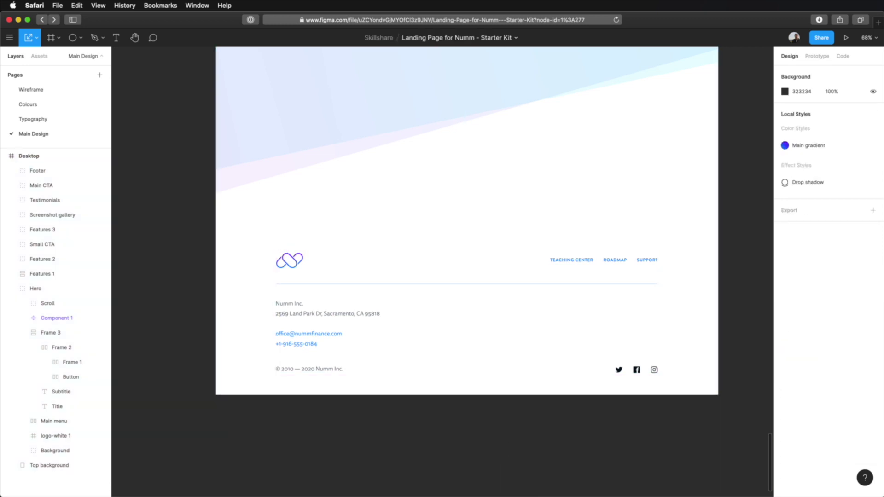
- Collapse the Hero layer group and fit the whole Desktop frame in view
scroll(496, 450, down, 5)
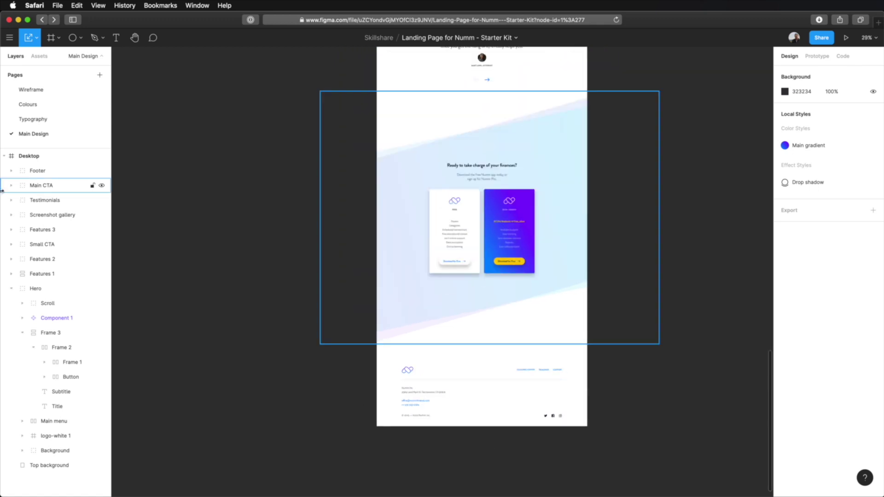
click(12, 288)
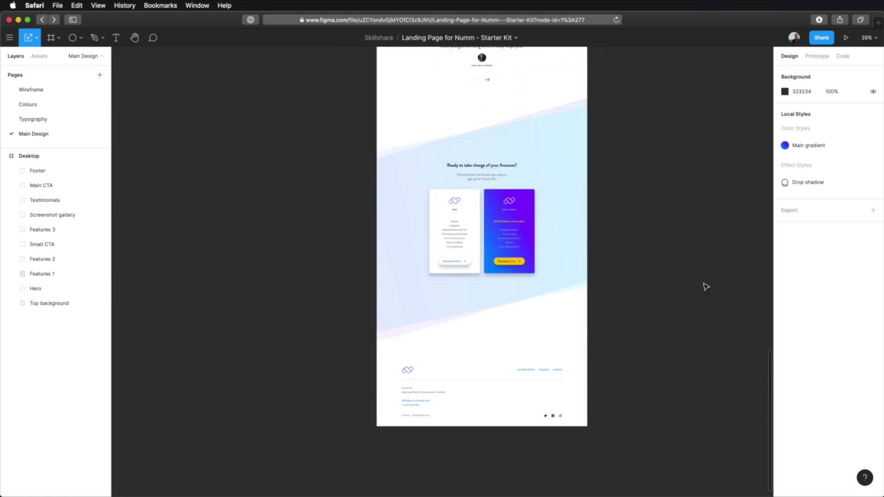
click(685, 290)
key(shift+1)
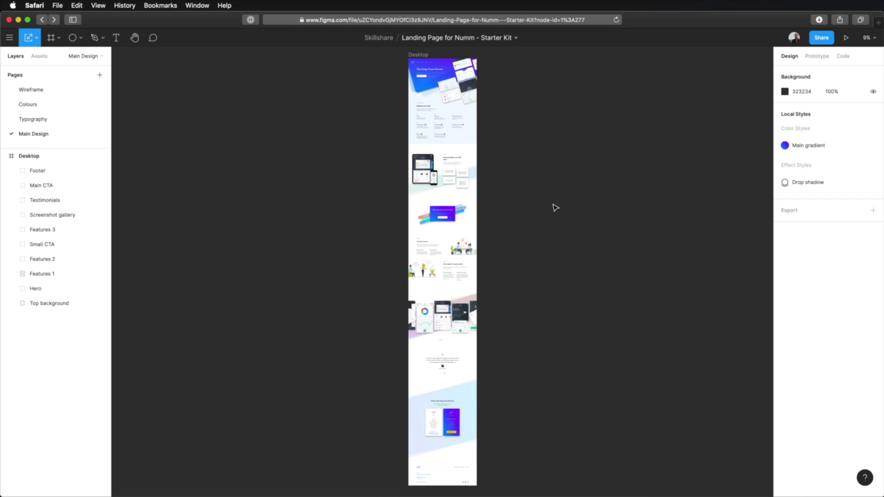
- Zoom in on the hero section and hide the UI via the main menu's View options
click(543, 178)
scroll(545, 180, up, 2)
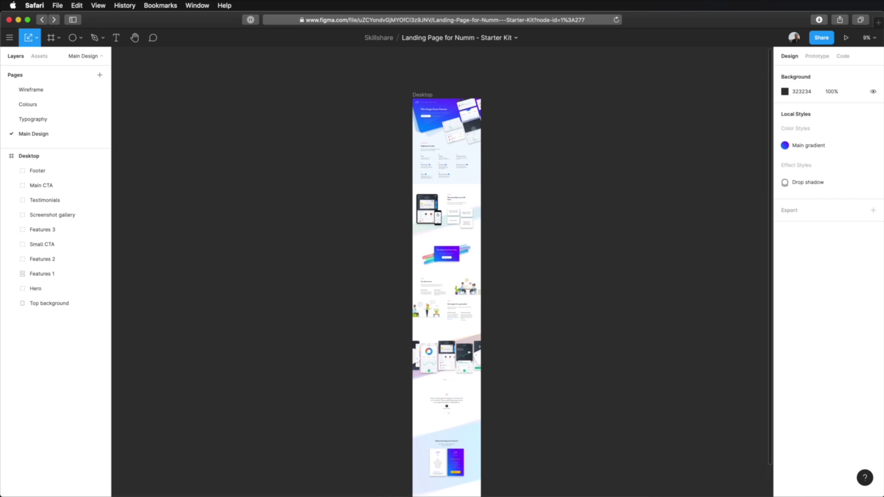
drag(412, 88, 488, 152)
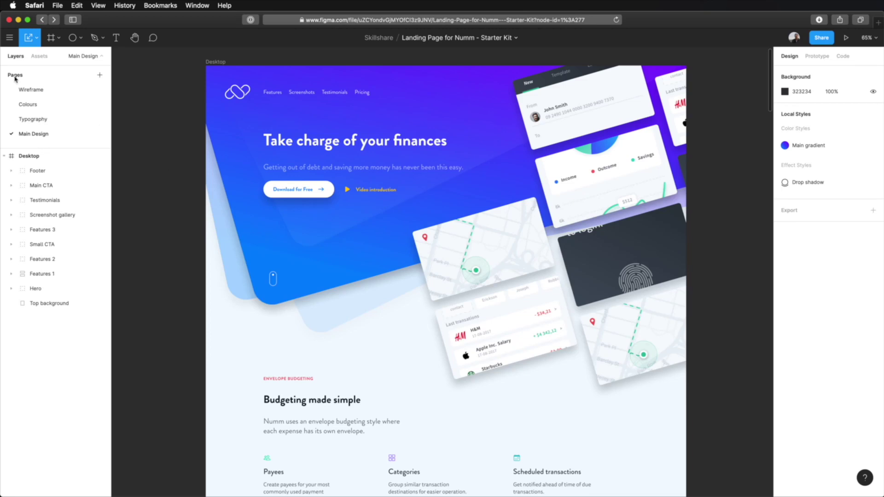
click(9, 37)
mouse_move(87, 121)
click(184, 209)
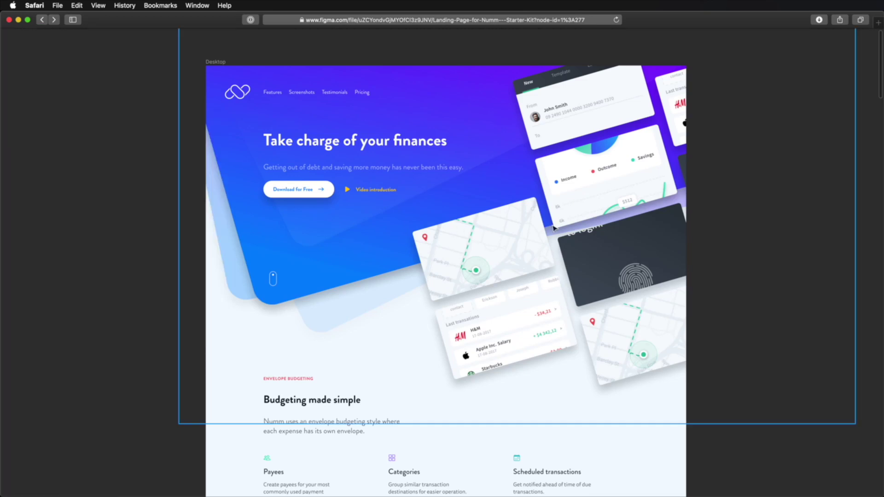
- View the design at 100% and scroll down through the hero and features sections
key(shift+0)
scroll(787, 202, up, 5)
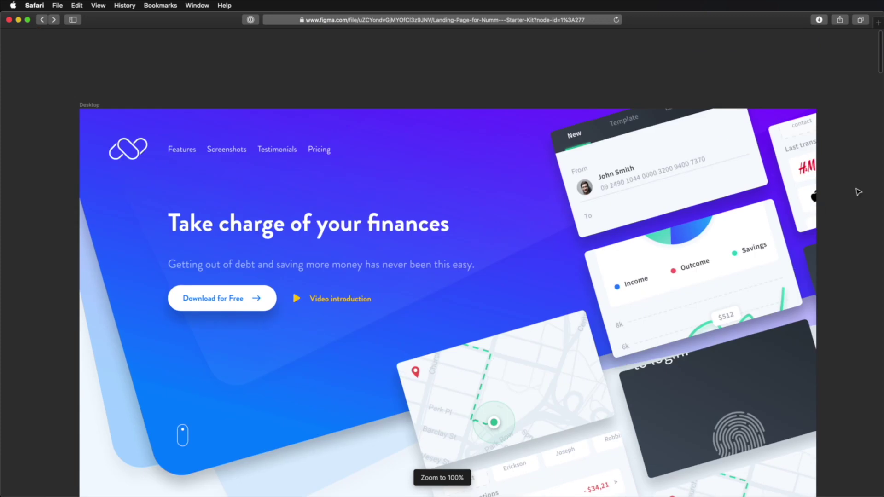
scroll(859, 175, down, 1)
scroll(859, 175, down, 2)
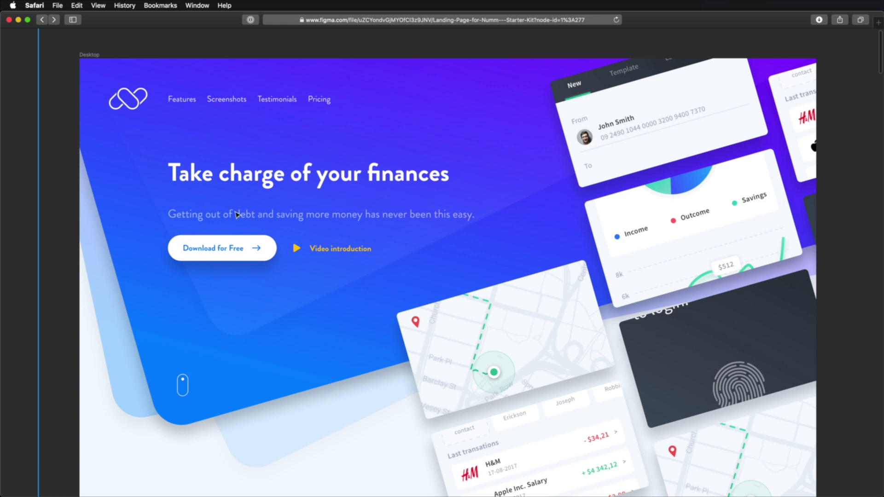
scroll(643, 226, down, 4)
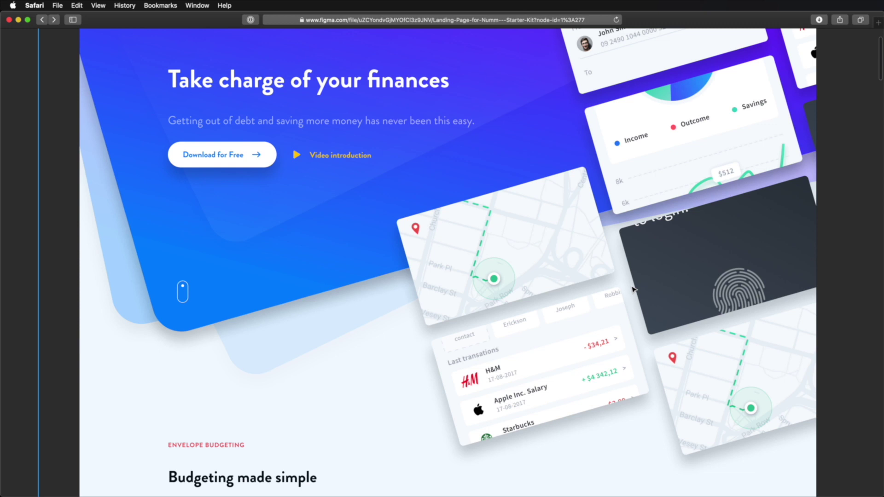
scroll(632, 289, down, 10)
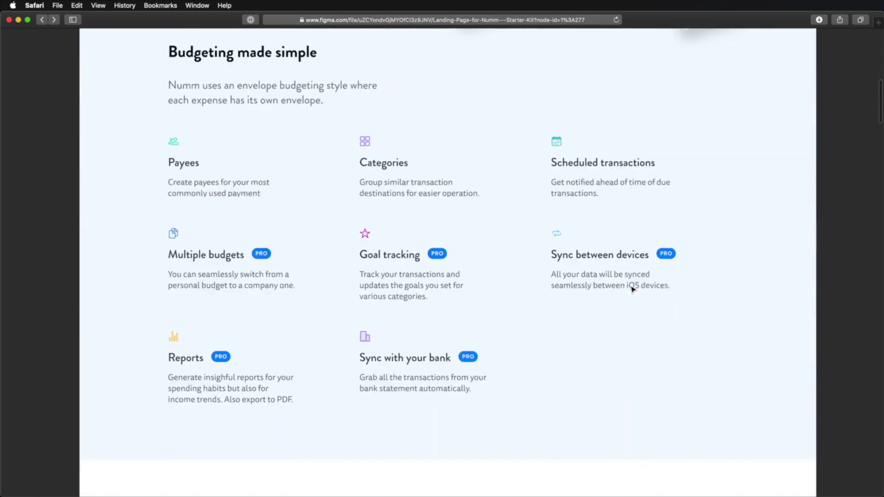
- Continue past the iOS section down to the 'Take charge of your finances today' banner
scroll(490, 217, up, 1)
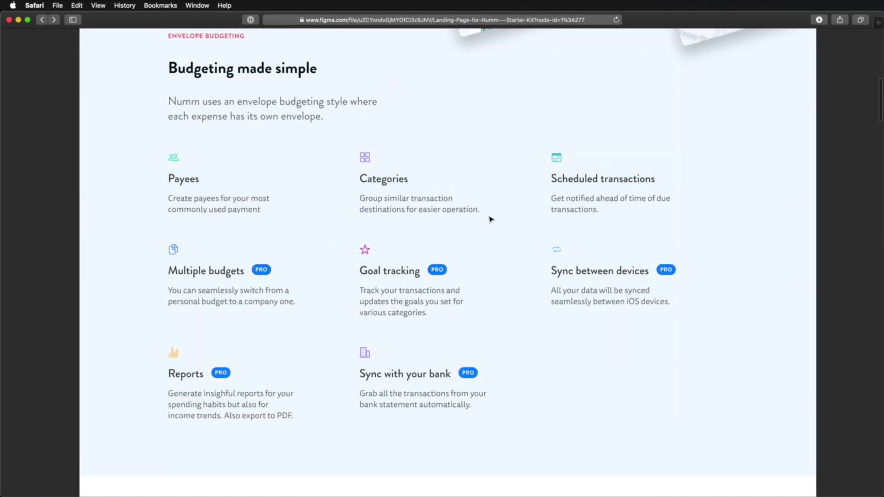
scroll(857, 215, down, 10)
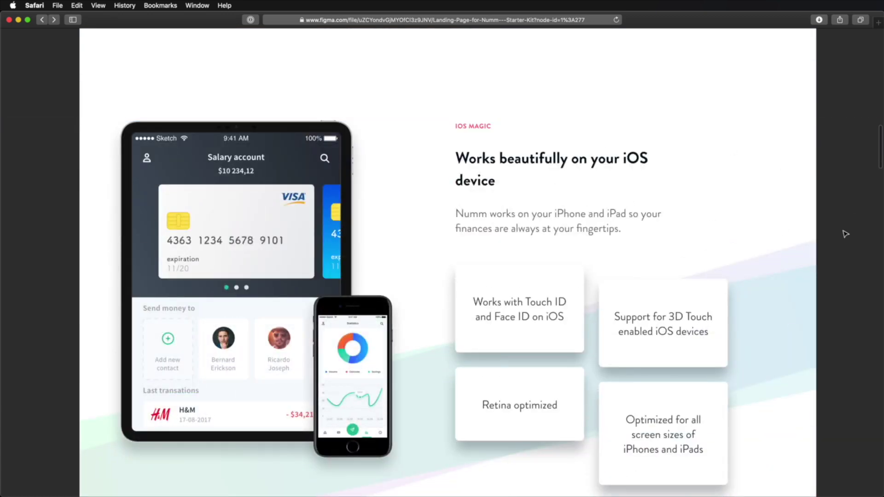
scroll(850, 235, down, 3)
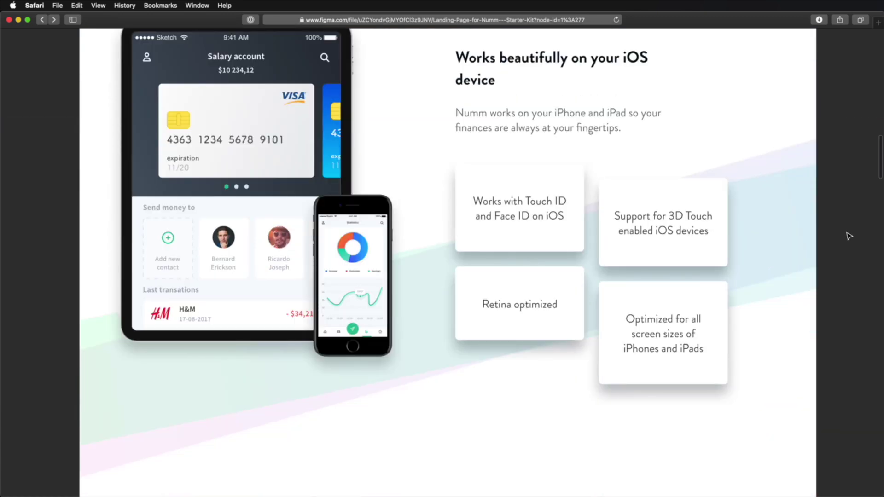
scroll(849, 236, down, 10)
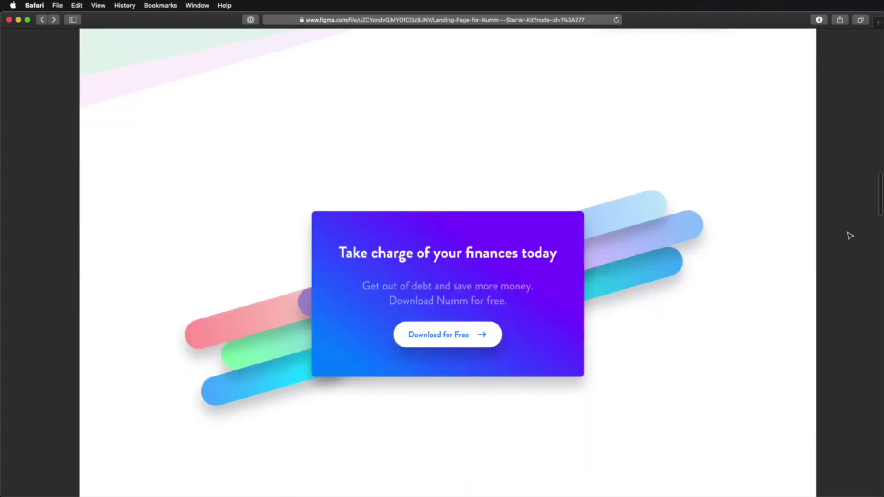
scroll(850, 235, down, 2)
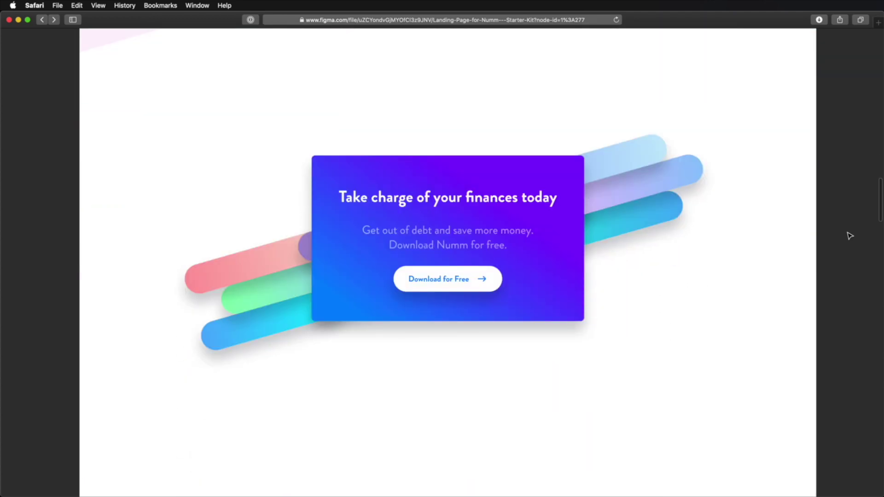
click(313, 194)
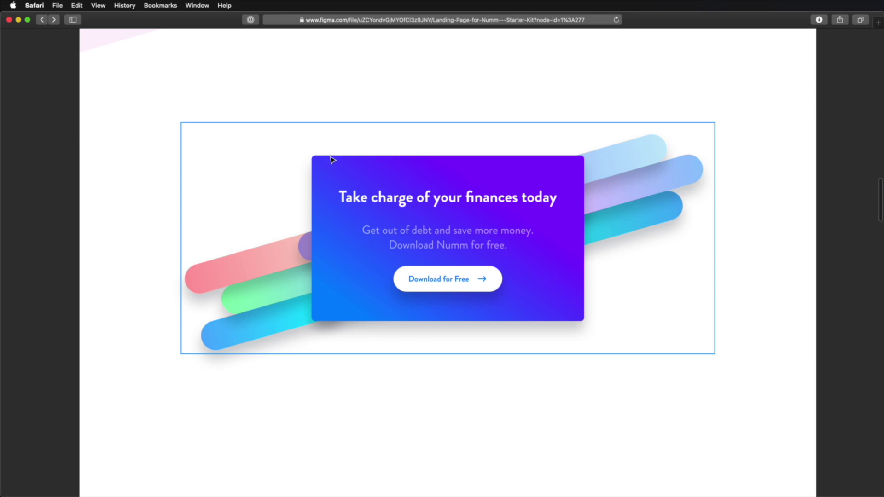
click(572, 207)
click(634, 165)
click(295, 324)
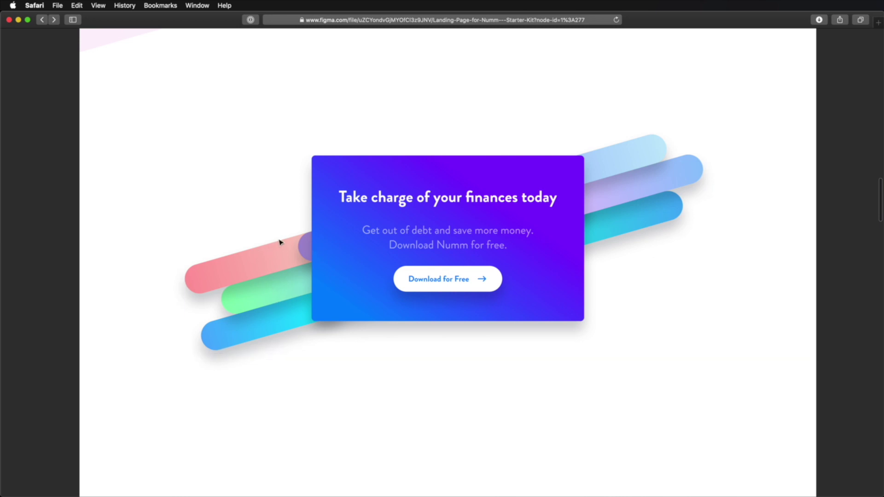
click(202, 285)
- Scroll past the Security, Support and screenshot carousel sections
scroll(769, 328, down, 10)
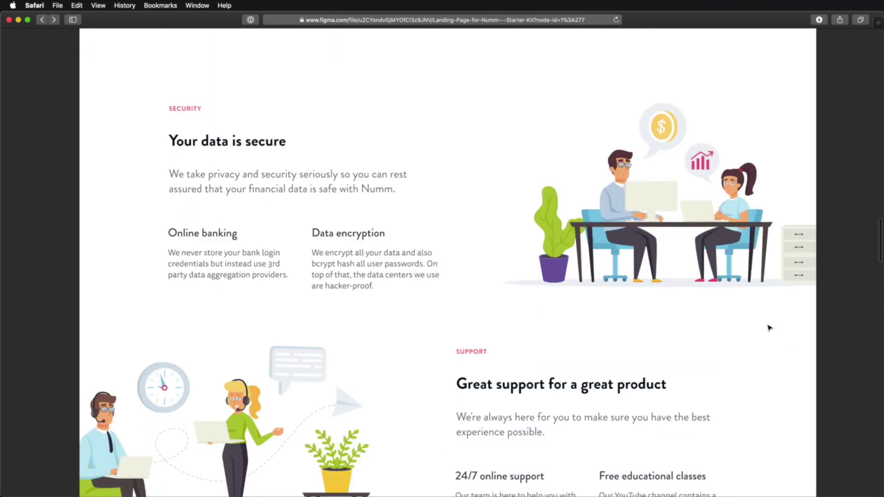
scroll(769, 328, down, 4)
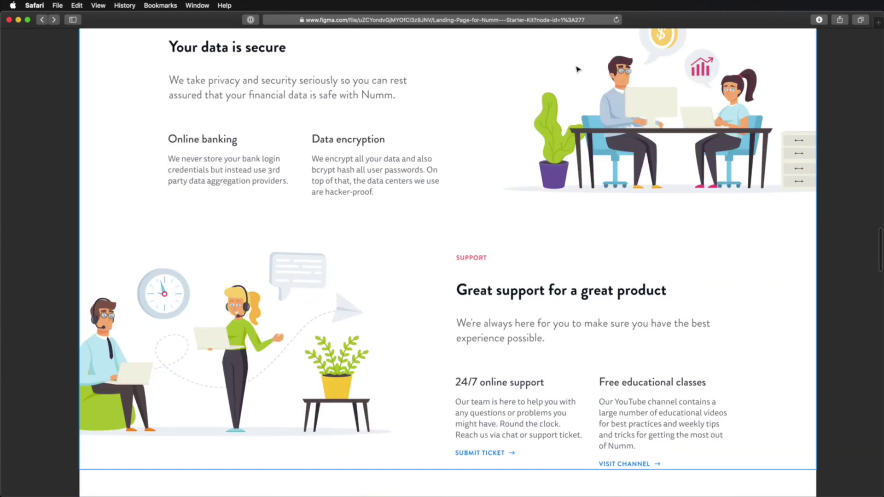
click(562, 319)
scroll(561, 319, up, 3)
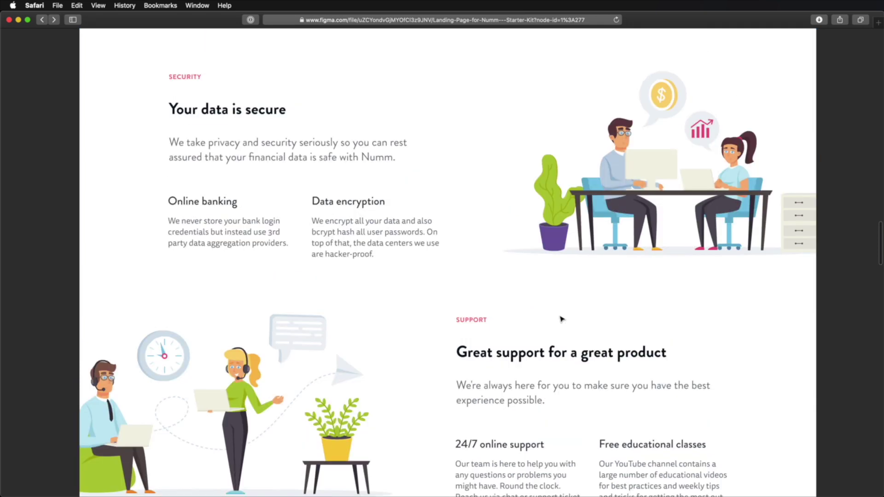
scroll(561, 319, down, 20)
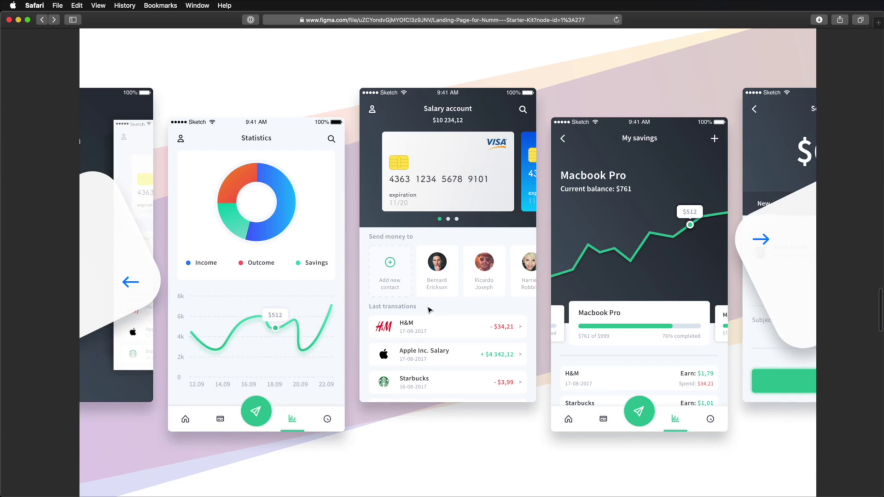
scroll(430, 310, down, 2)
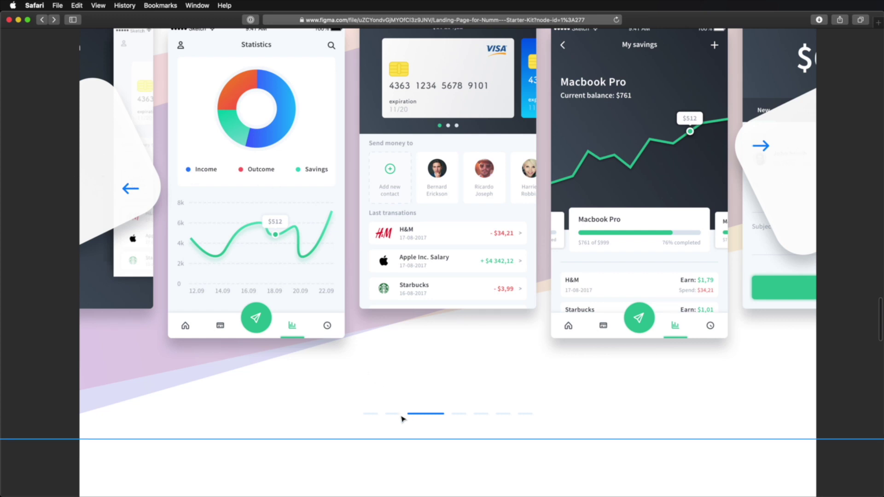
scroll(396, 416, down, 8)
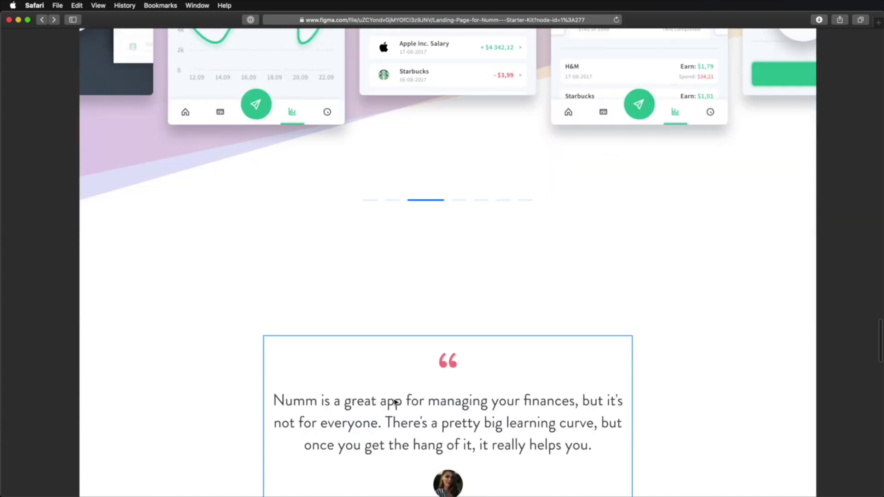
- Continue past the testimonial and pricing cards down to the footer
click(461, 391)
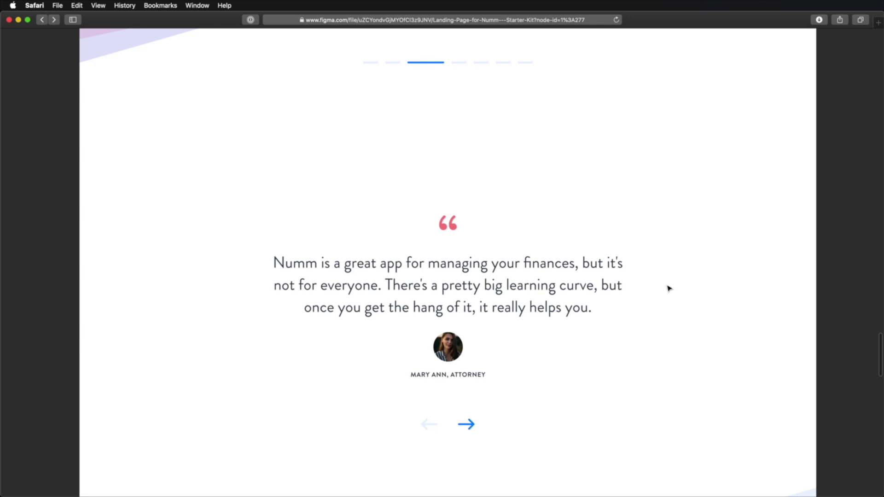
scroll(668, 288, down, 2)
click(477, 351)
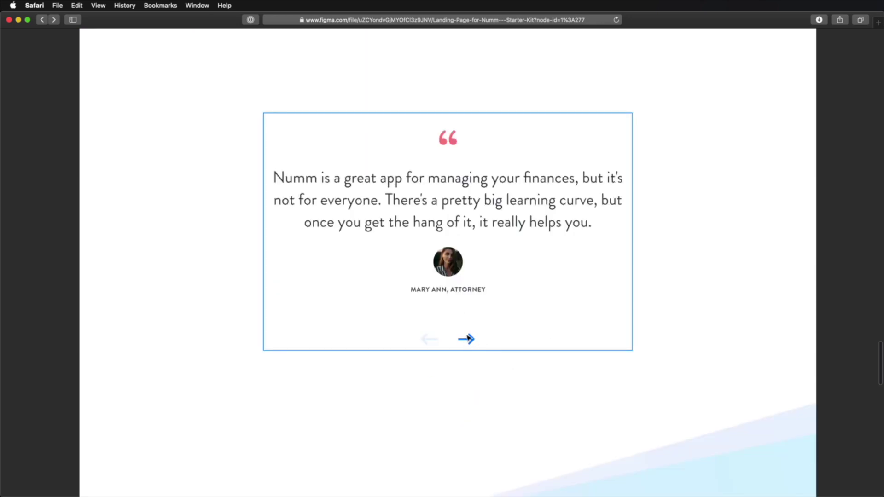
scroll(745, 273, down, 10)
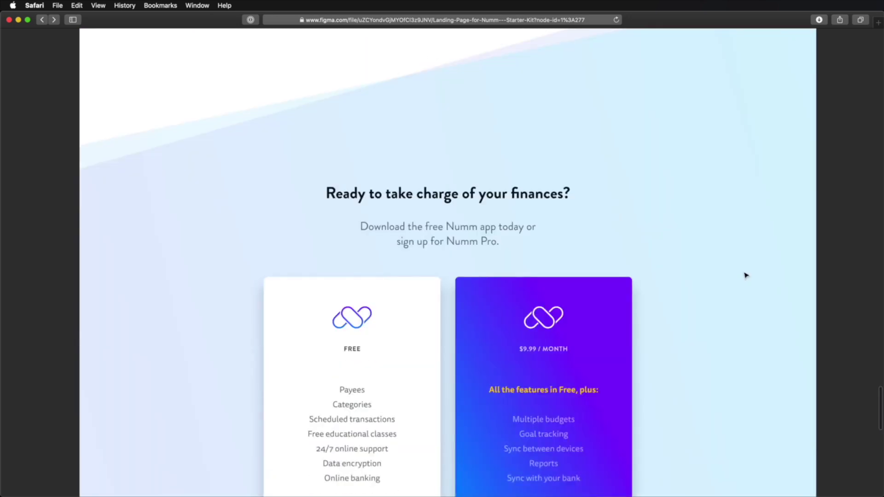
scroll(746, 285, down, 2)
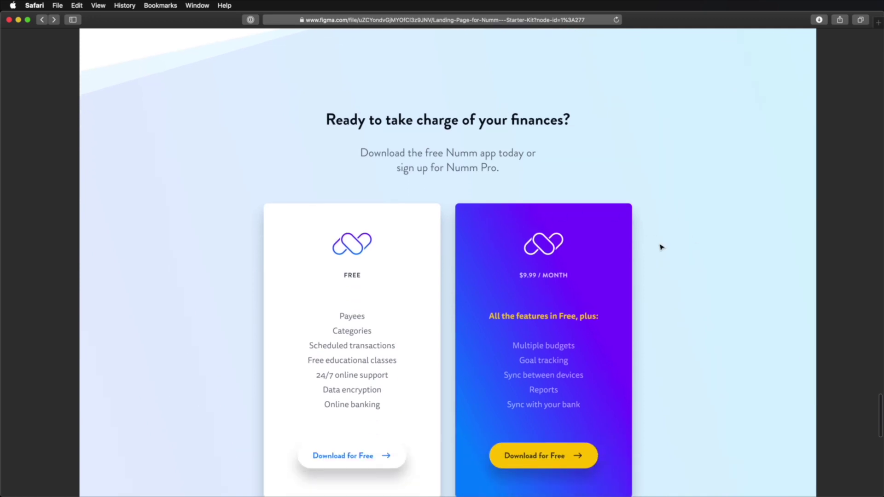
scroll(661, 247, down, 2)
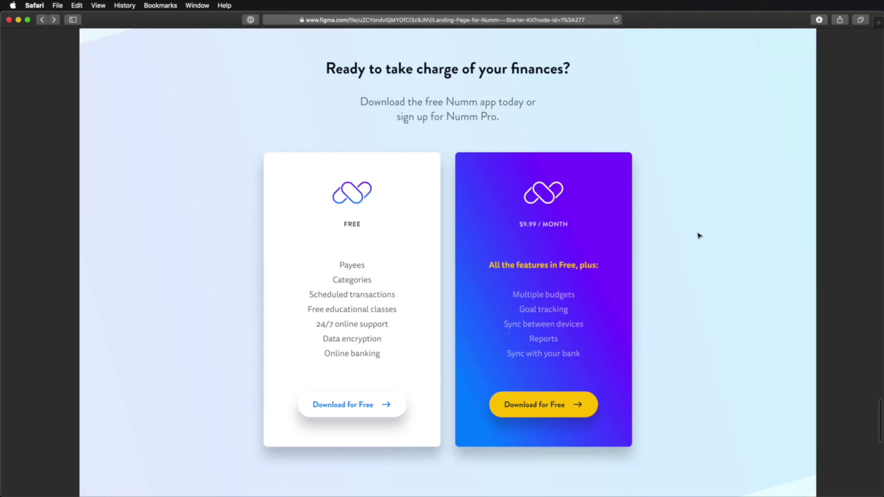
scroll(699, 236, down, 10)
- Scroll to the bottom of the Desktop frame to check the footer and its bottom spacing
scroll(699, 235, down, 3)
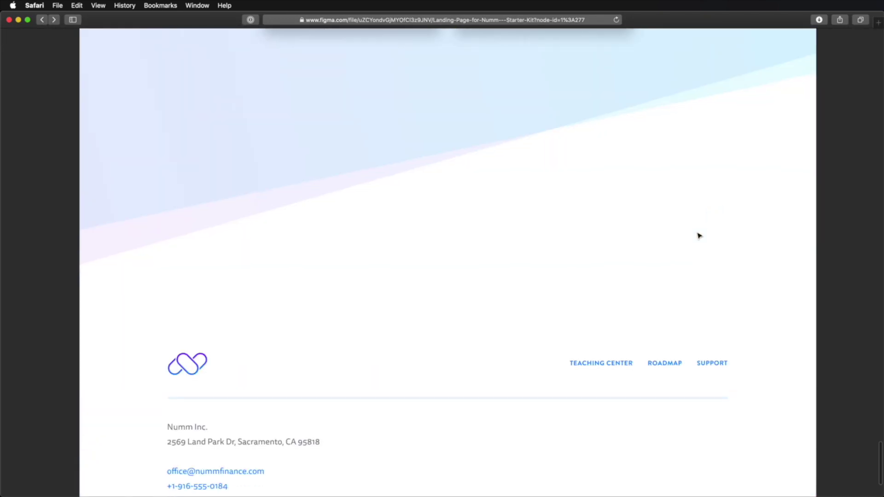